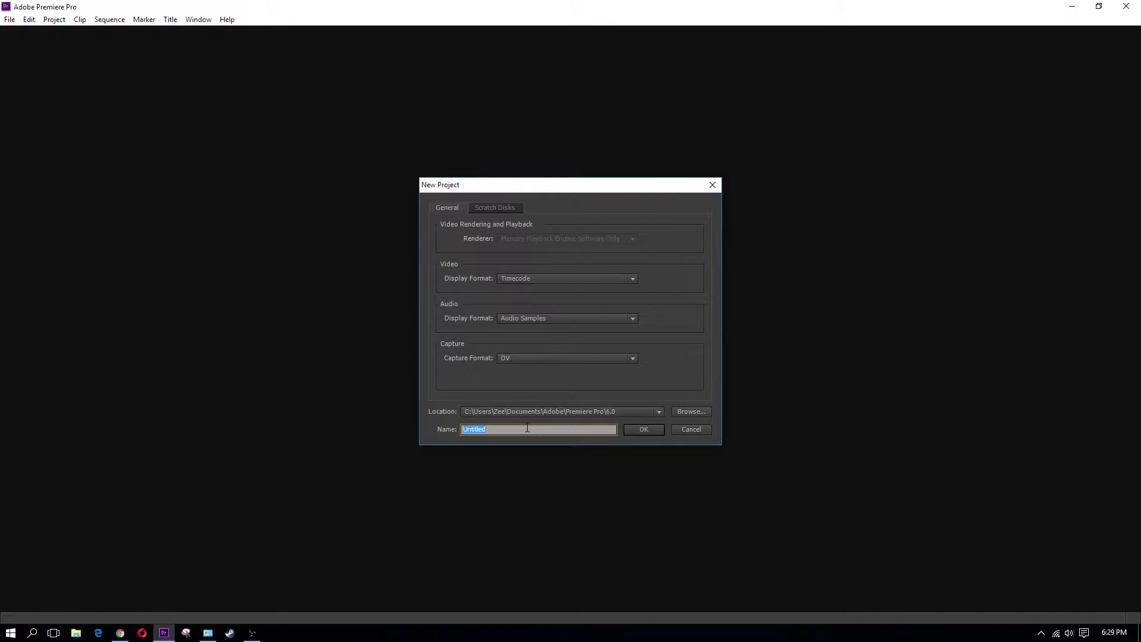
- Name the new project test123 and create it
drag(527, 429, 456, 431)
text(test123)
key(Return)
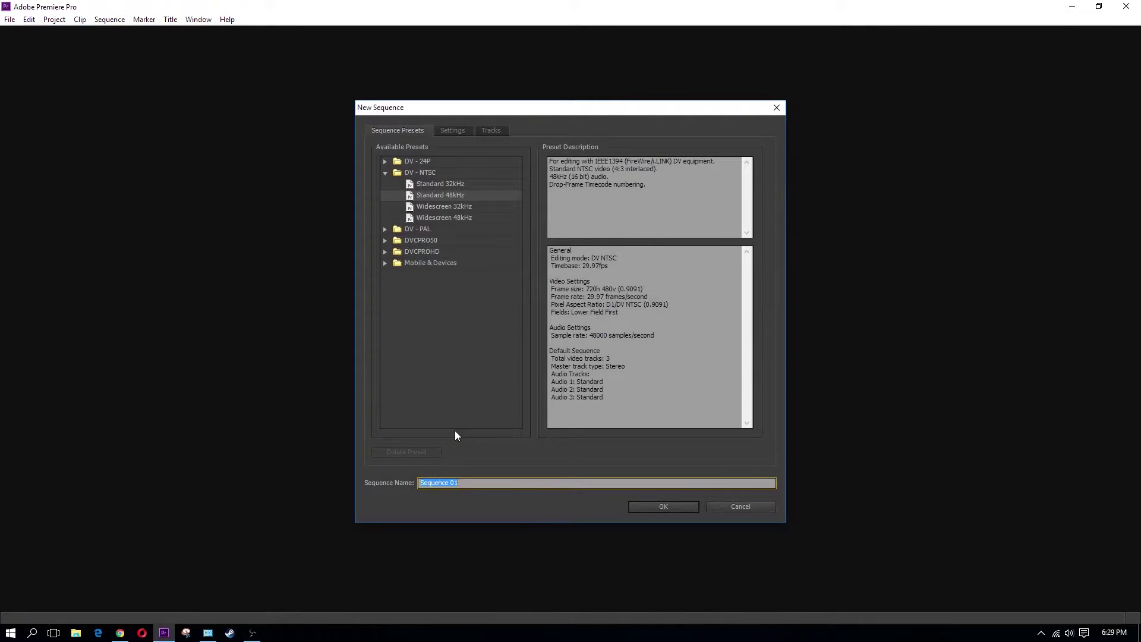
- Create a DV-NTSC Standard 48kHz sequence named 'video file'
drag(503, 483, 370, 489)
key(BackSpace)
text(video file)
click(663, 507)
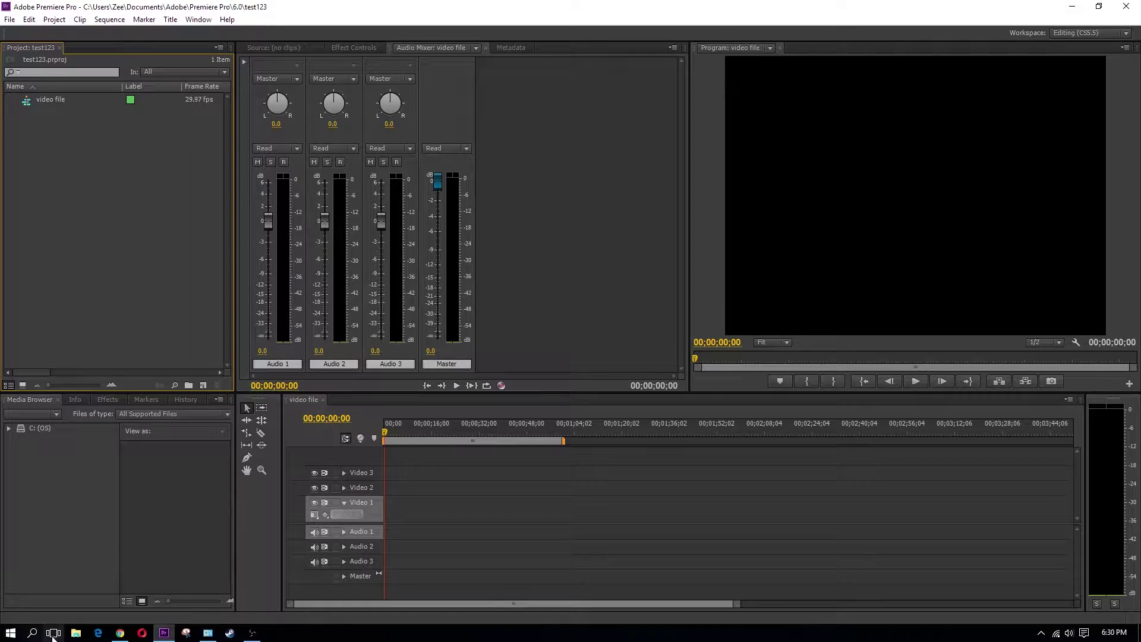
- Import OBS (20) from the Videos\OBS folder into the Project panel, then close Explorer
click(77, 635)
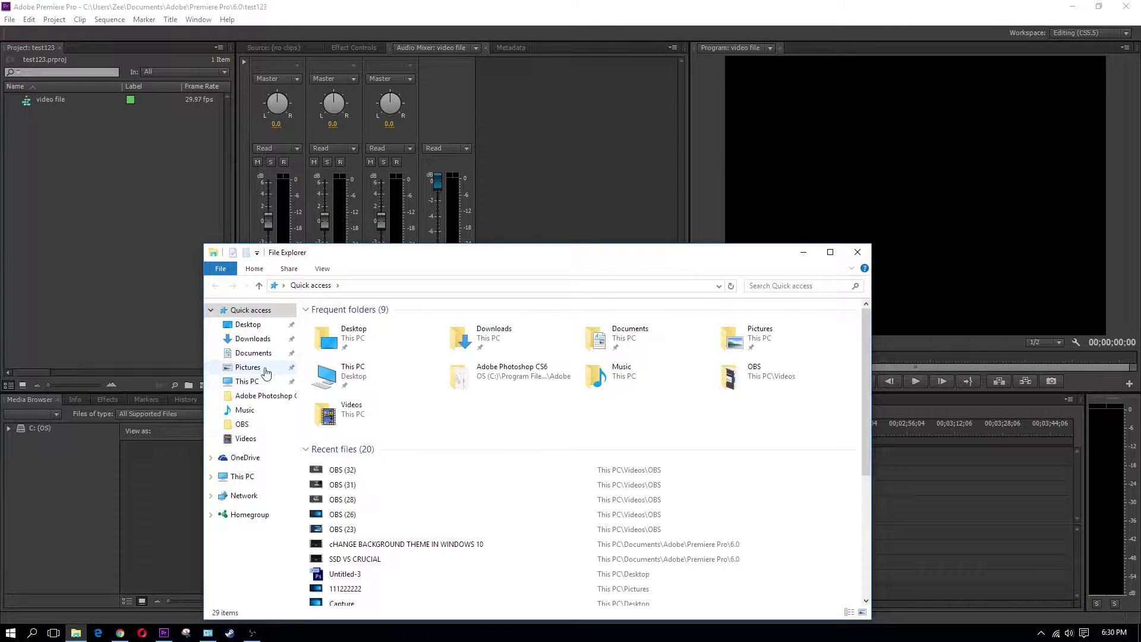
click(244, 426)
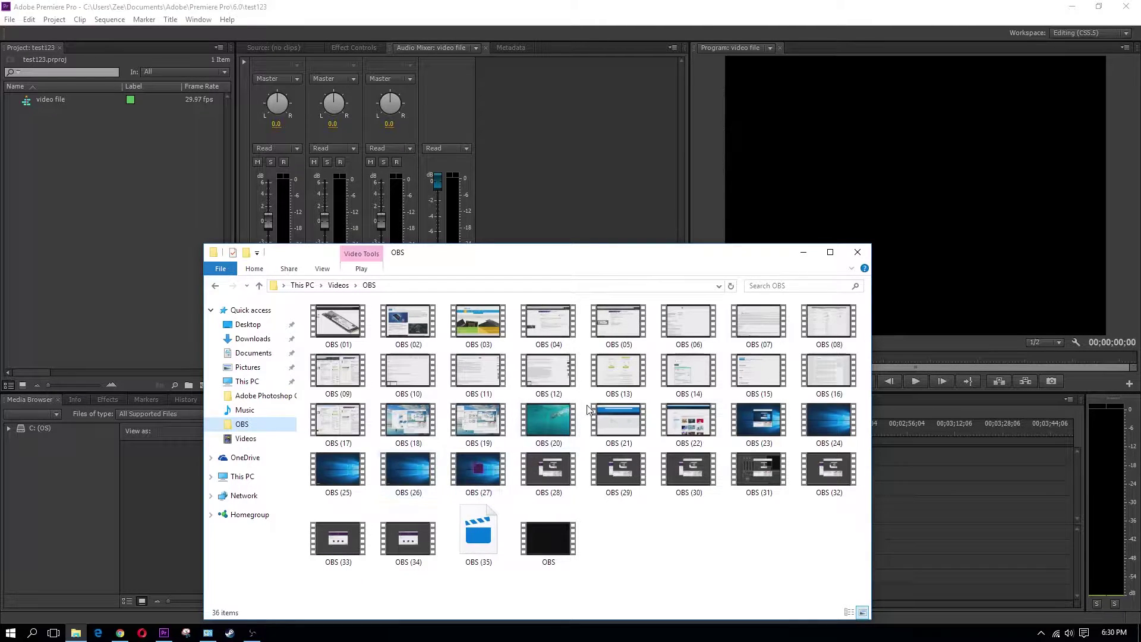
click(558, 423)
drag(559, 423, 96, 186)
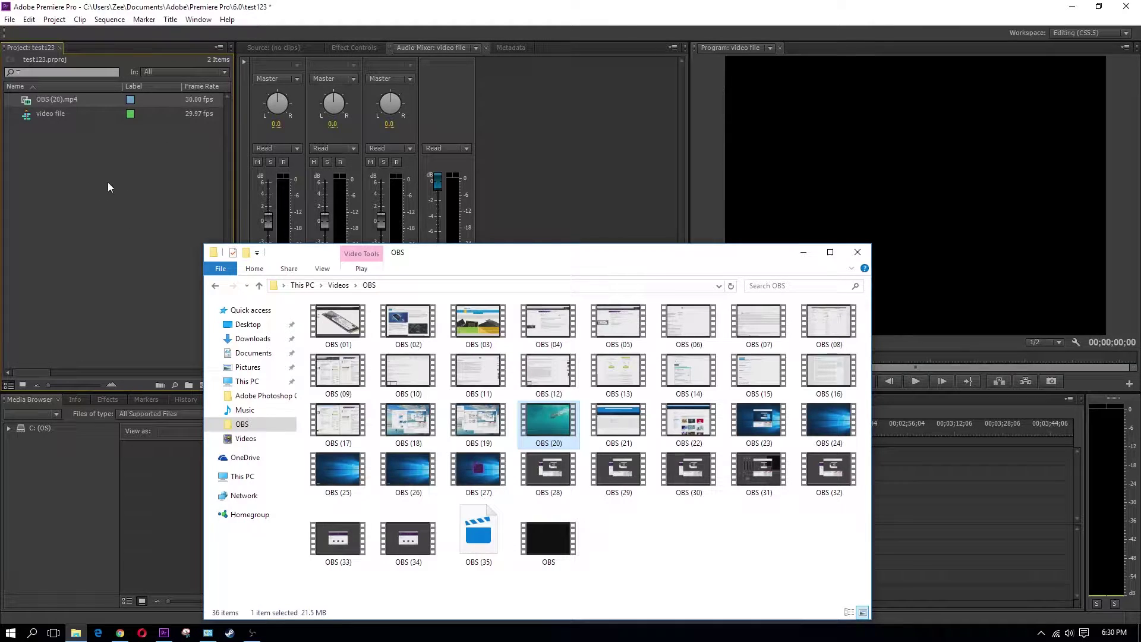
click(857, 252)
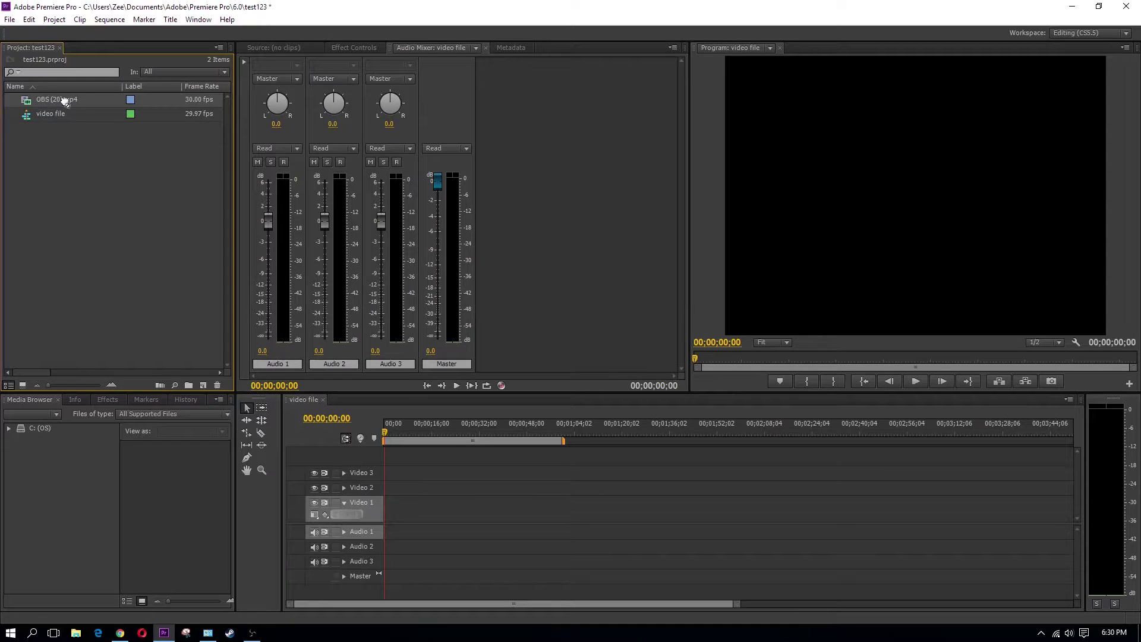
- Place OBS (20).mp4 on Video 1/Audio 1 and change the sequence to match its 30 fps
drag(66, 101, 387, 513)
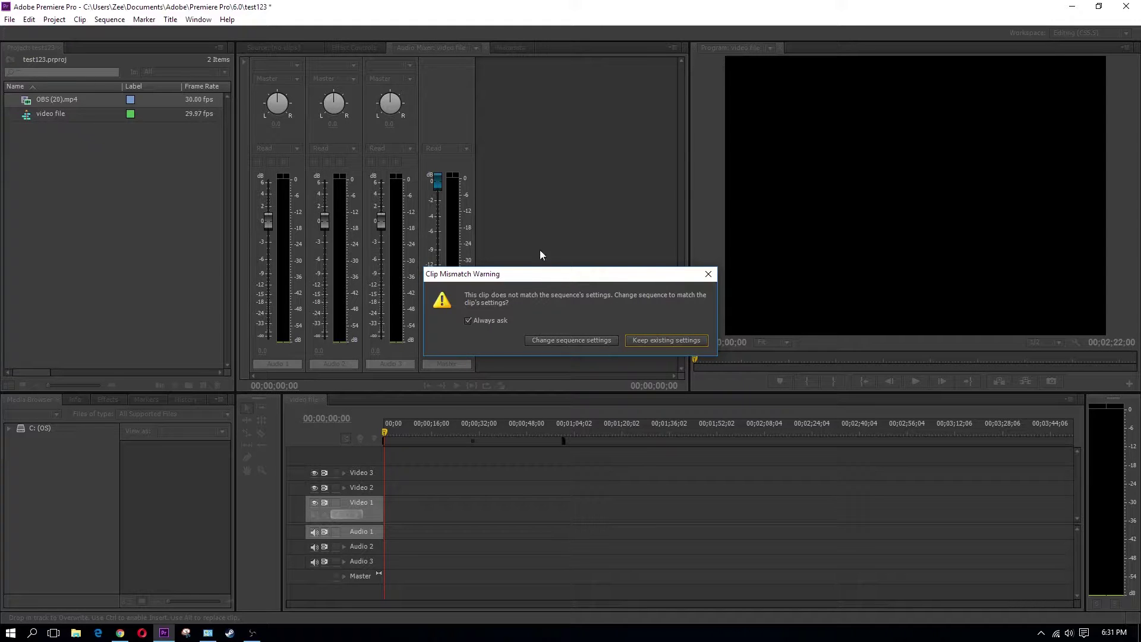
click(560, 341)
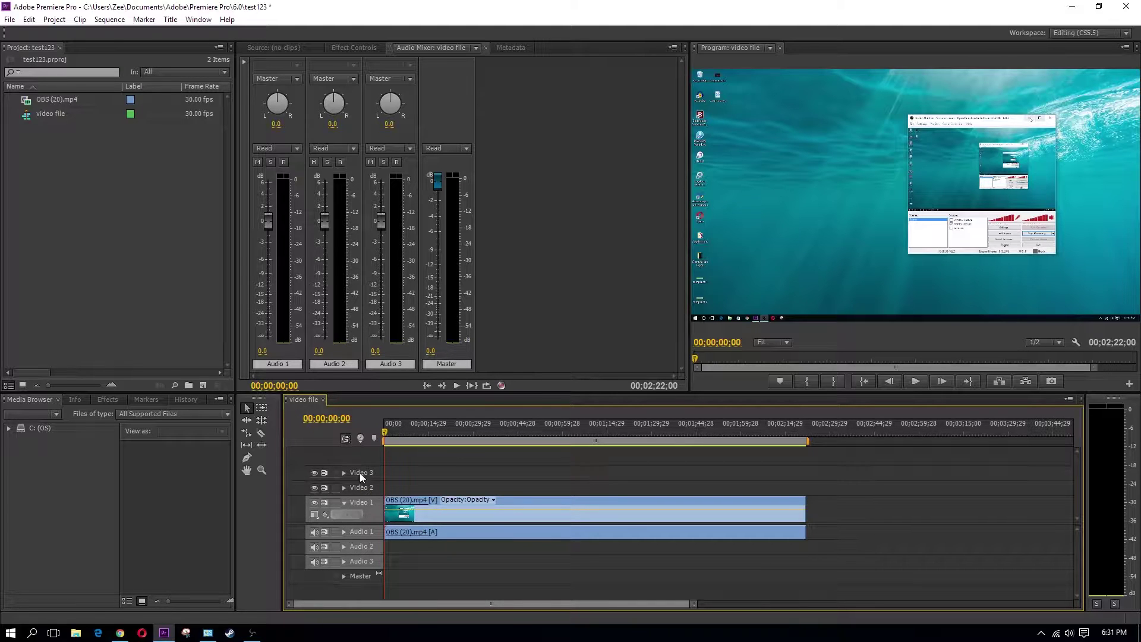
click(262, 434)
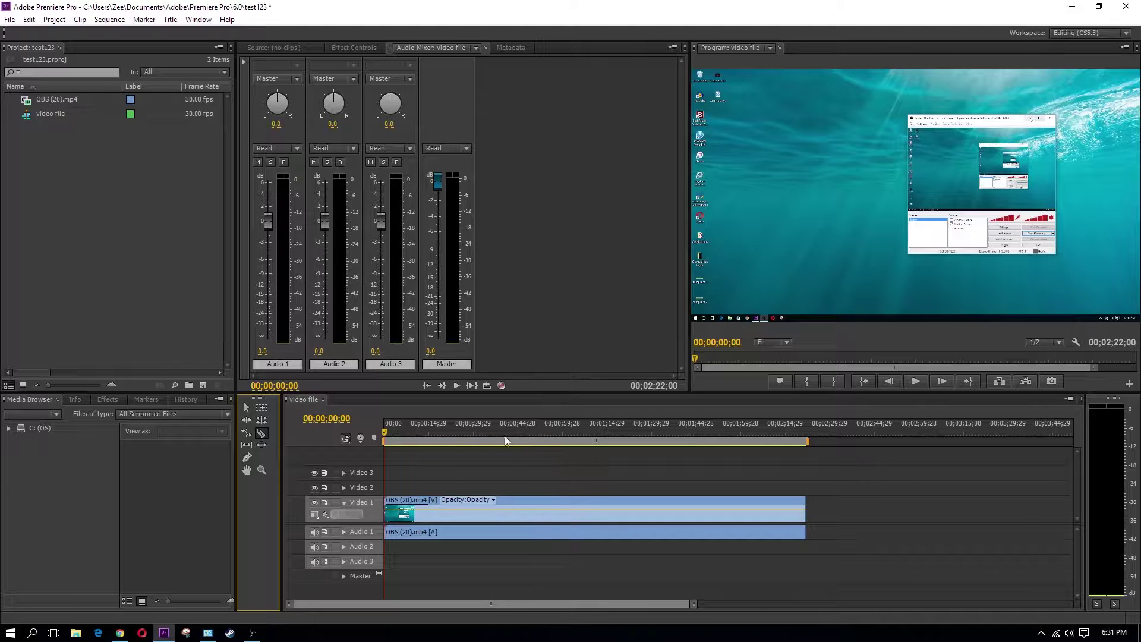
drag(384, 430, 394, 433)
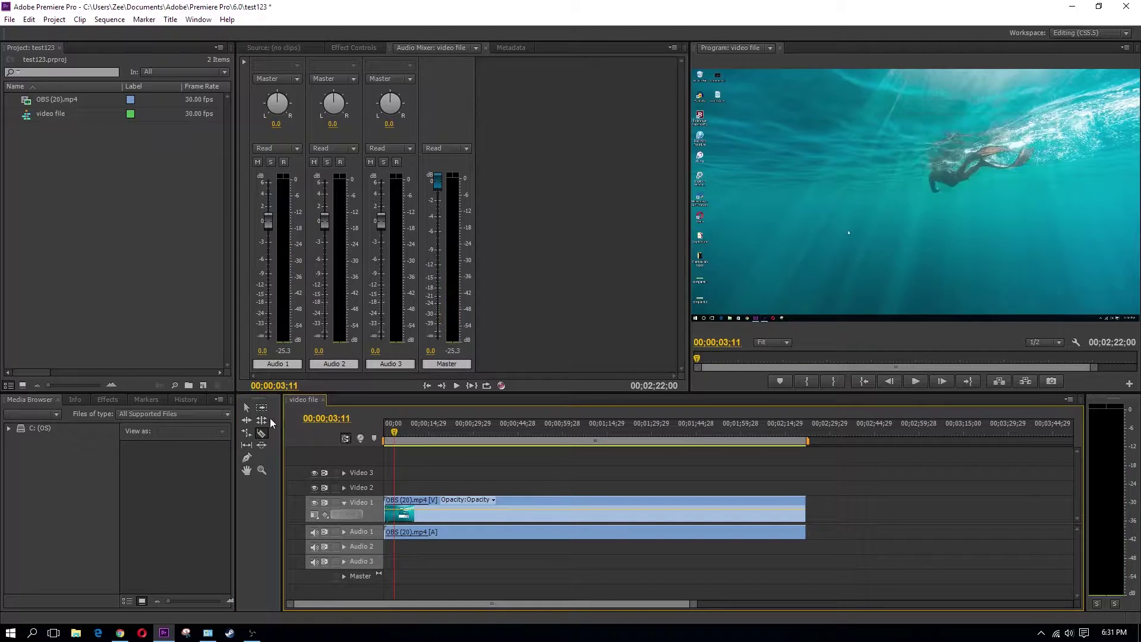
click(263, 435)
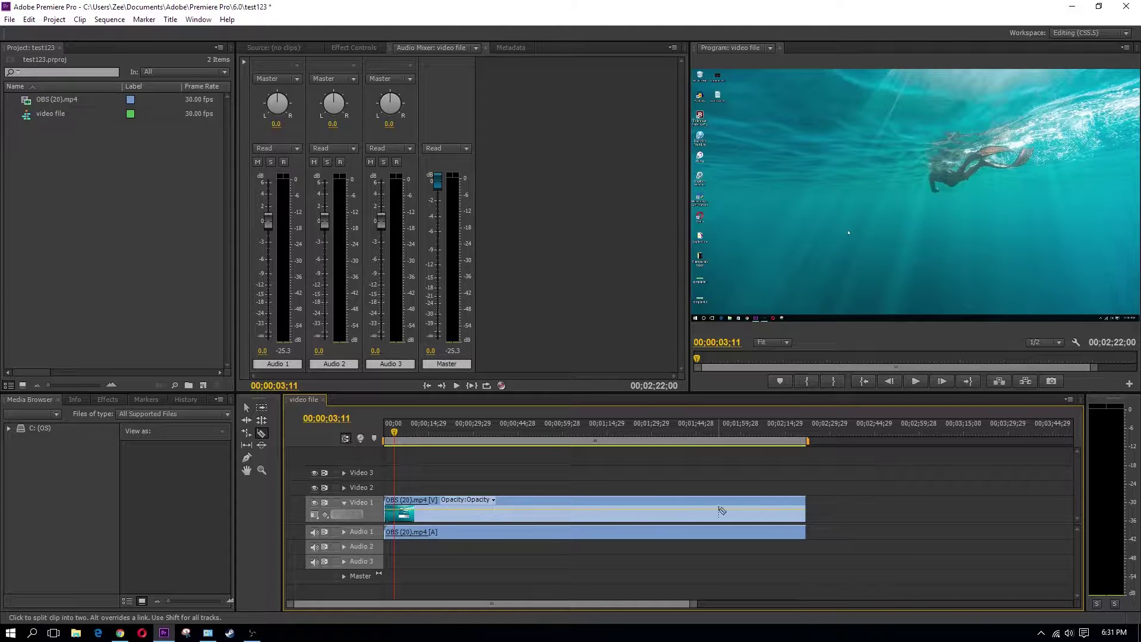
click(659, 505)
click(607, 505)
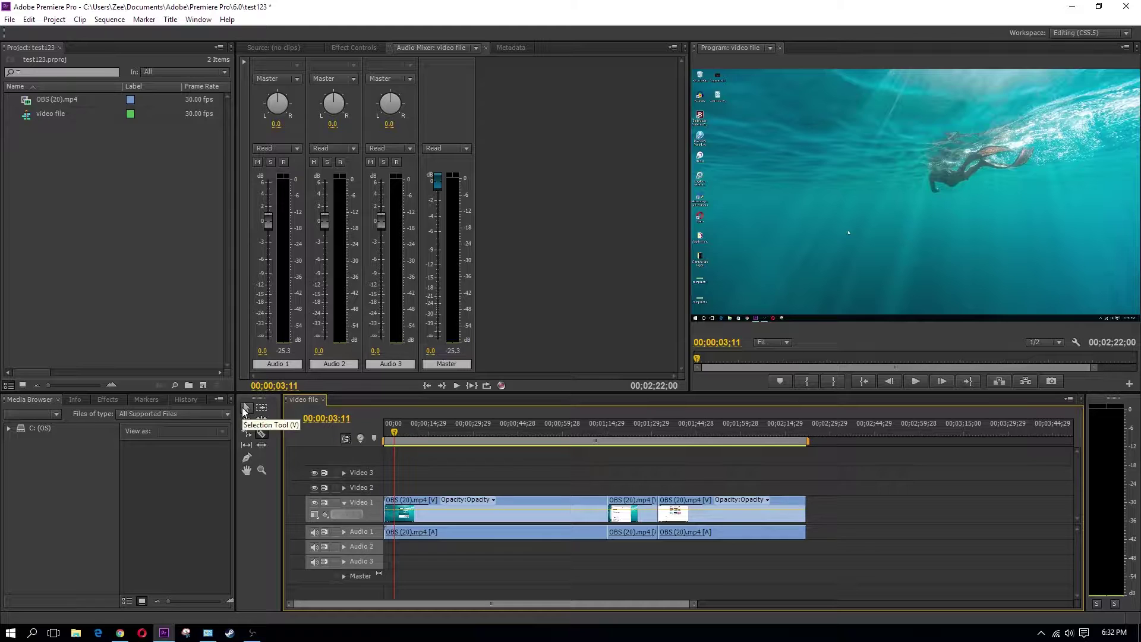
click(244, 410)
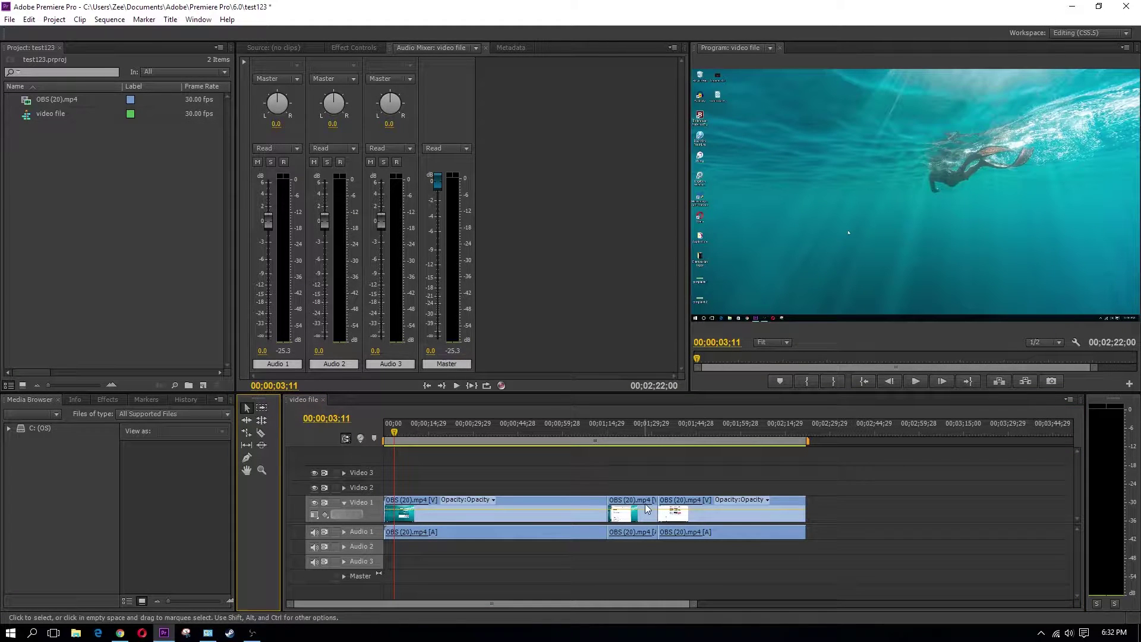
mouse_move(643, 504)
mouse_down()
mouse_move(945, 508)
mouse_move(640, 504)
mouse_up()
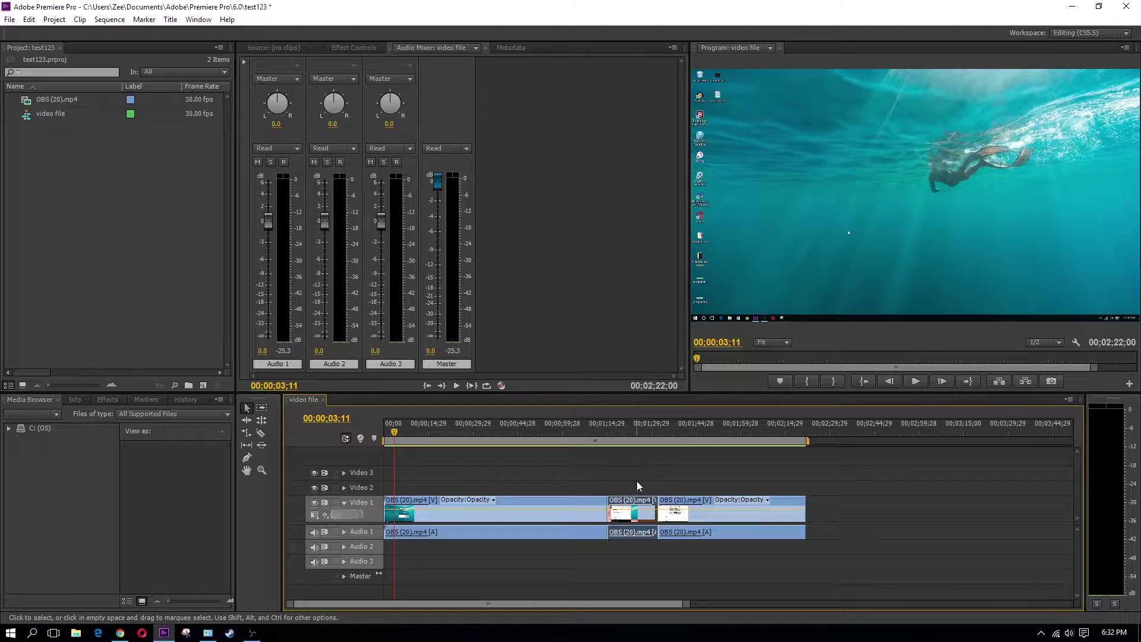
key(ctrl+z)
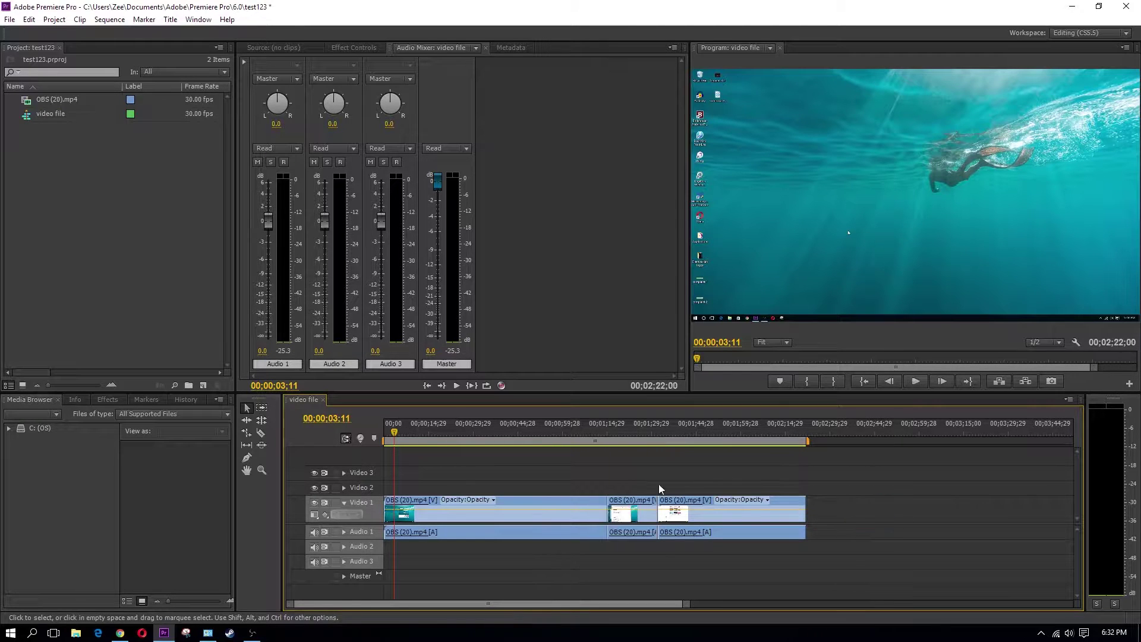
key(ctrl+z)
key(ctrl+z)
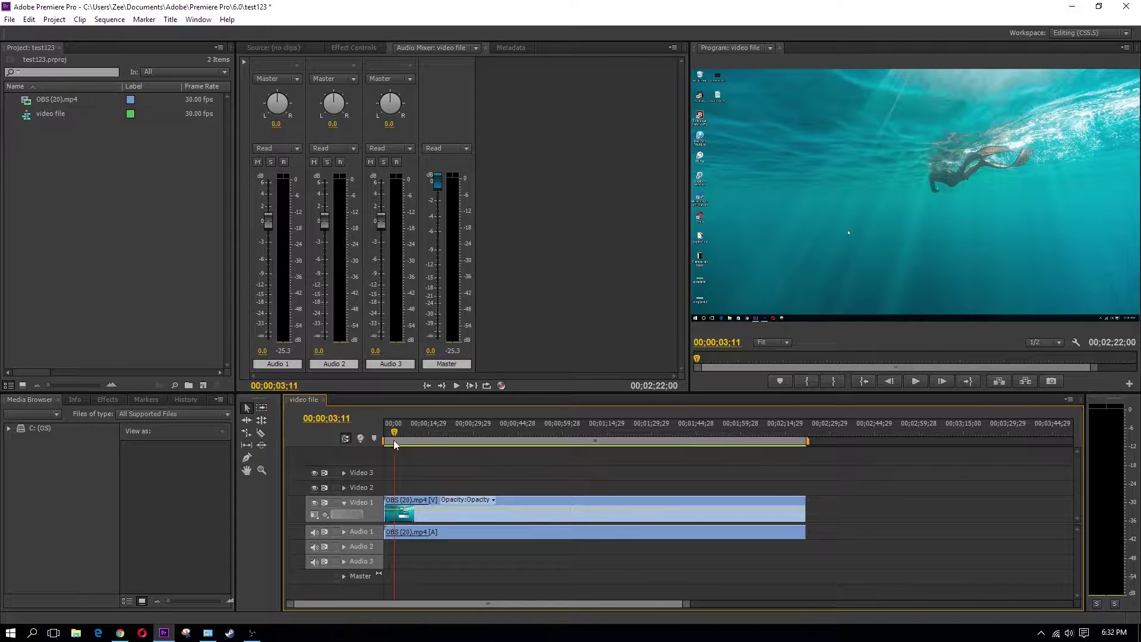
key(space)
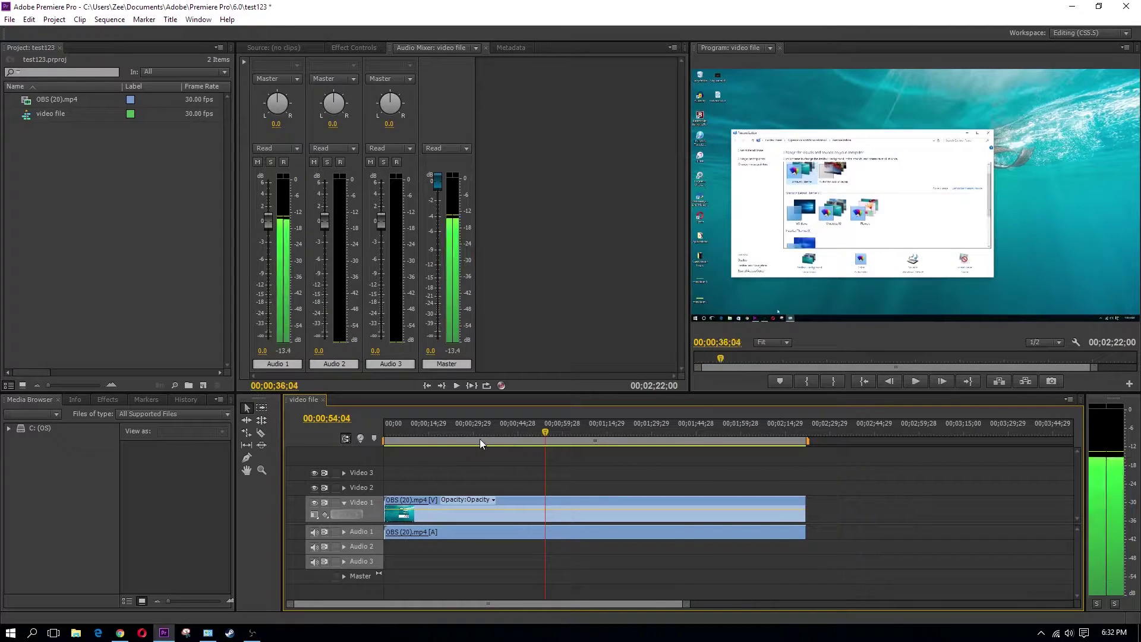
click(397, 441)
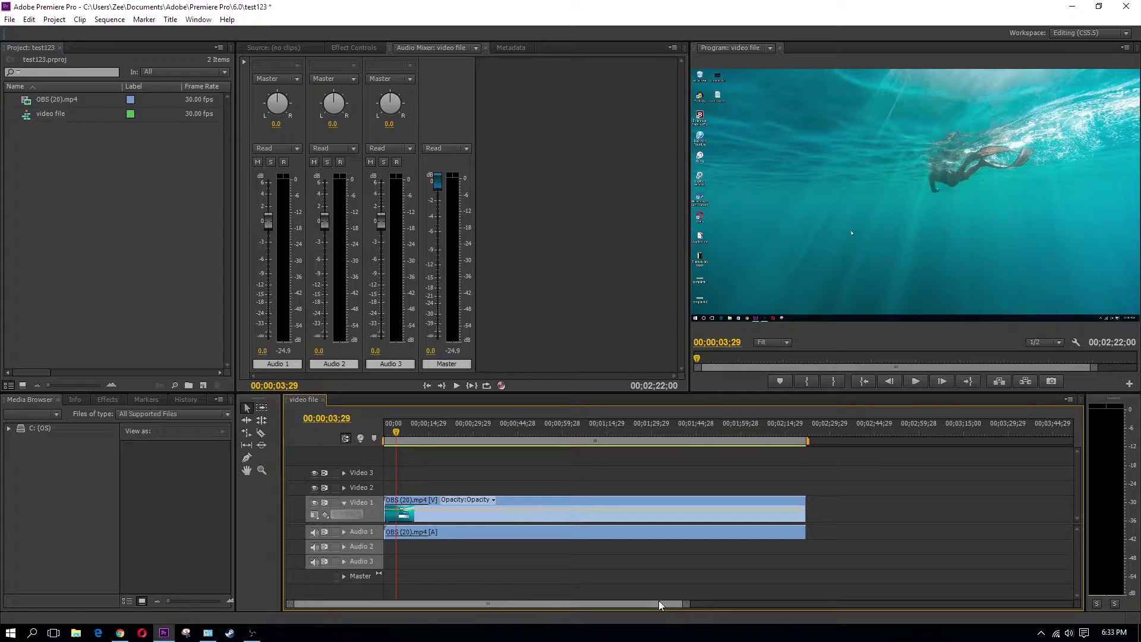
drag(394, 431, 396, 432)
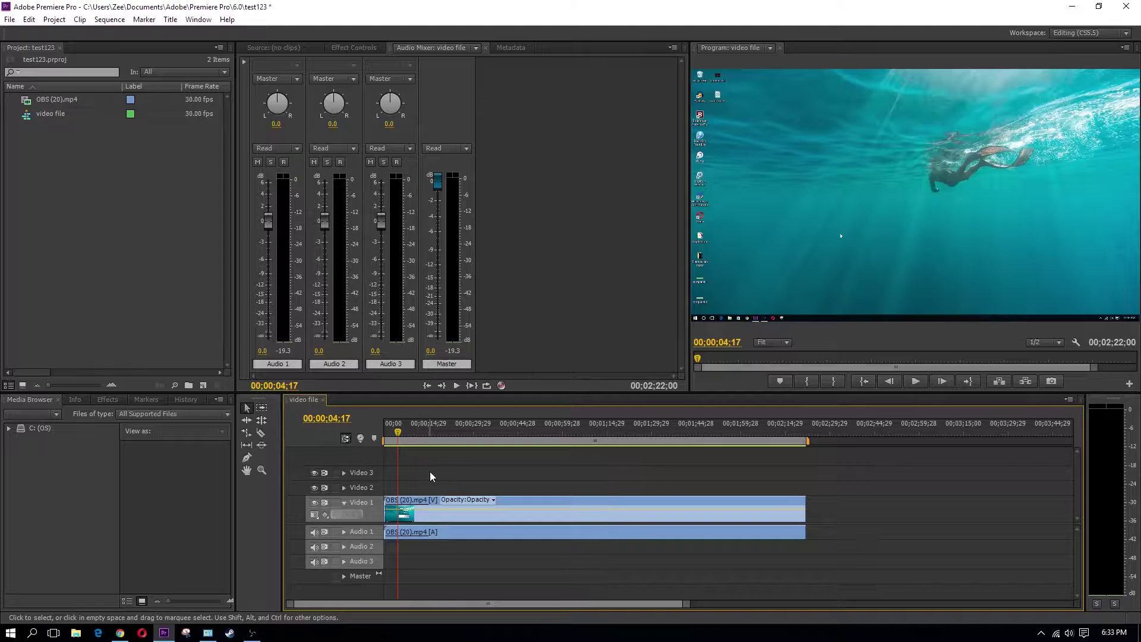
key(equal)
key(equal)
key(equal)
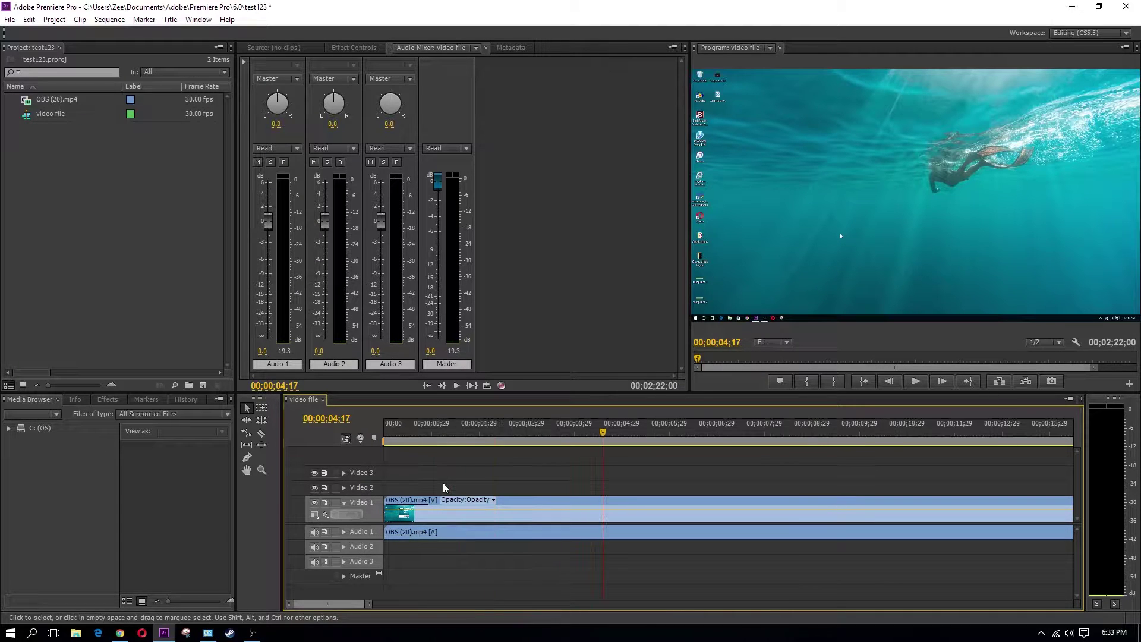
mouse_move(601, 432)
mouse_down()
mouse_move(540, 437)
mouse_move(610, 436)
mouse_up()
key(minus)
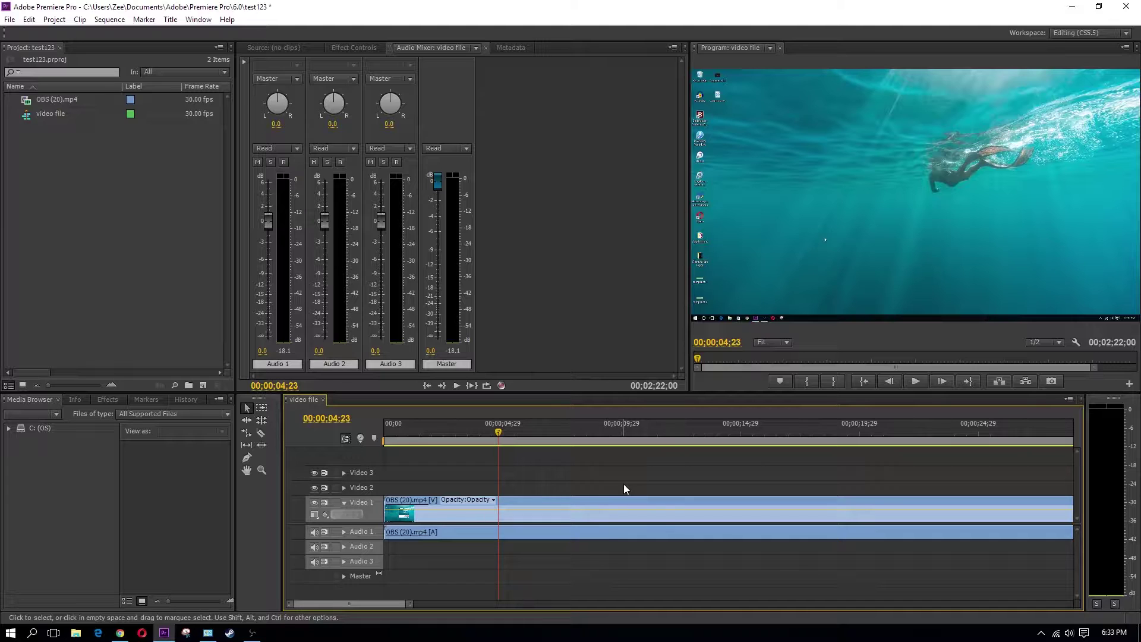
key(minus)
key(minus)
key(minus)
key(minus)
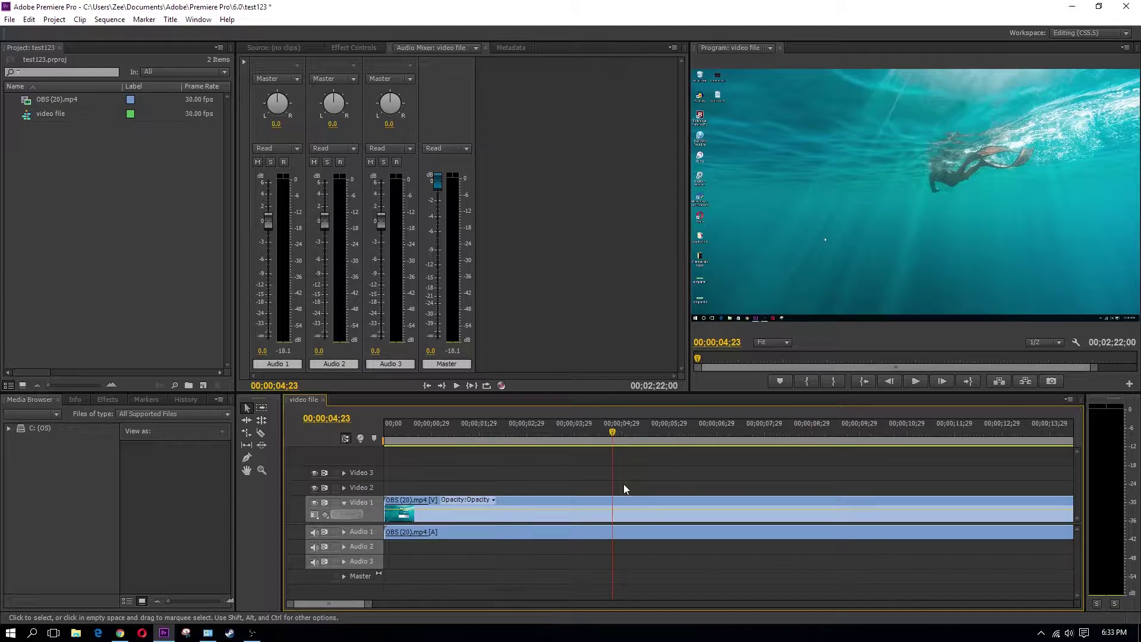
key(minus)
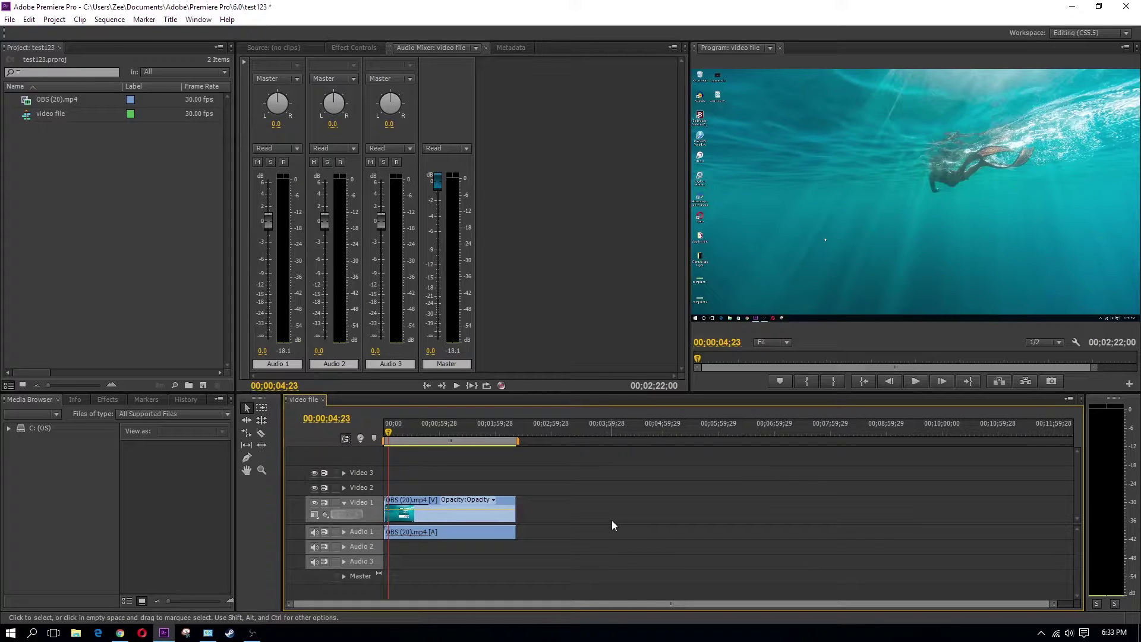
key(equal)
key(equal)
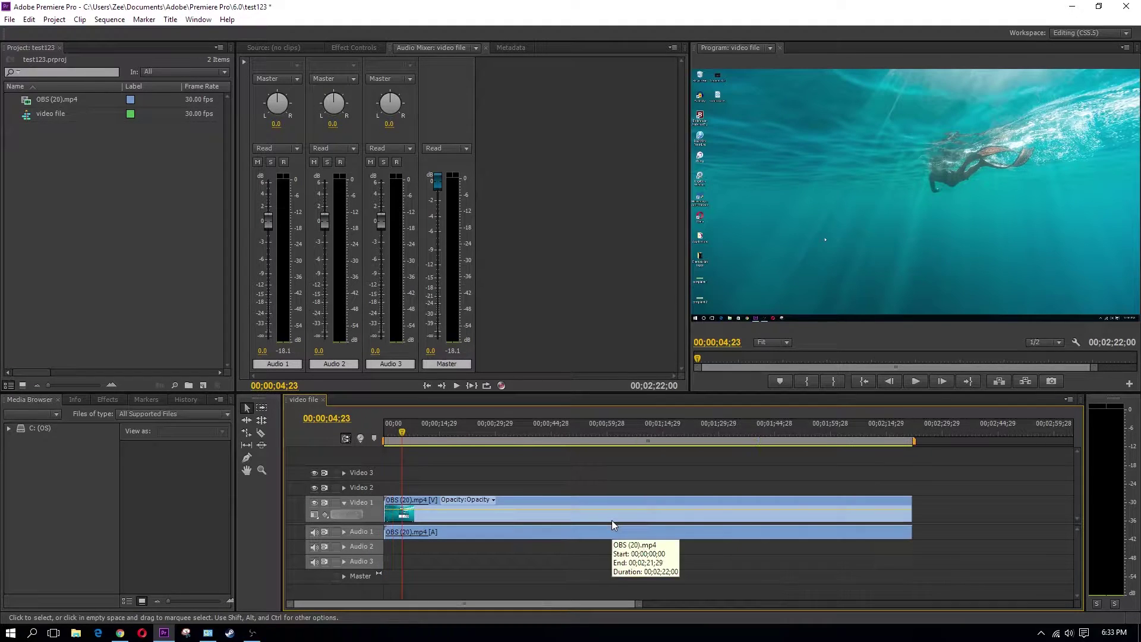
key(equal)
key(equal)
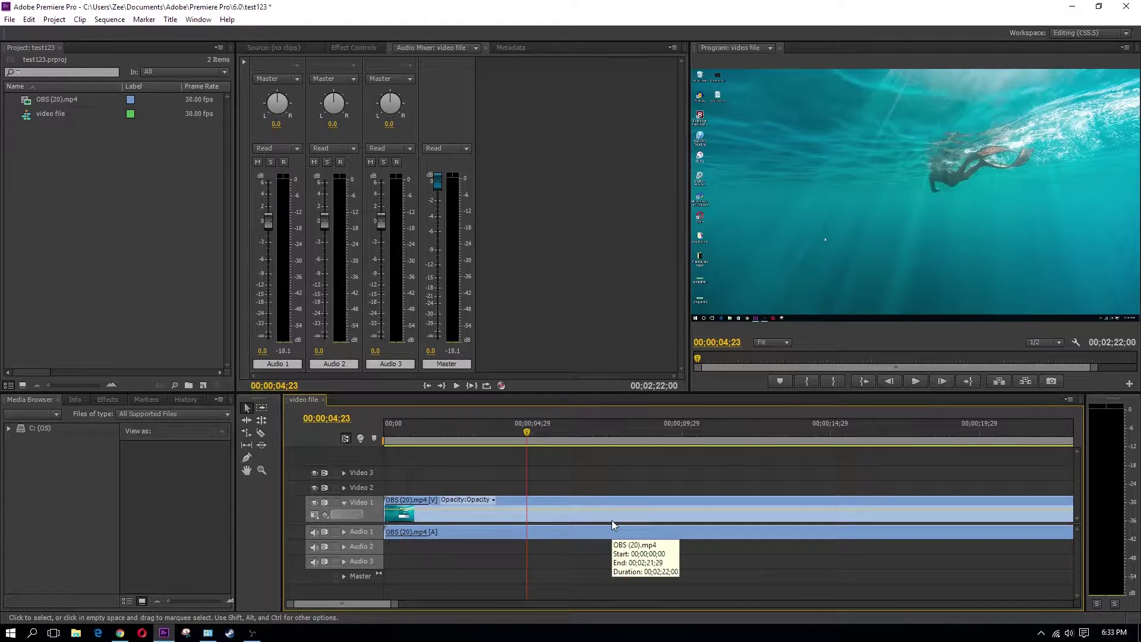
key(equal)
key(minus)
key(minus)
key(minus)
key(minus)
key(minus)
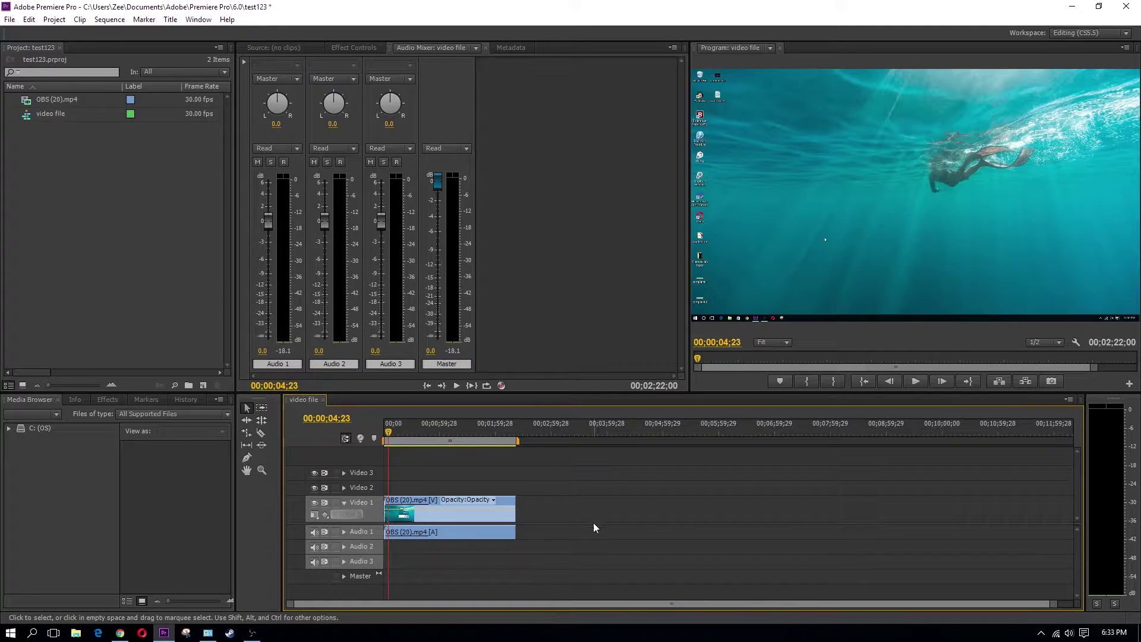
key(equal)
key(equal)
key(minus)
key(equal)
key(equal)
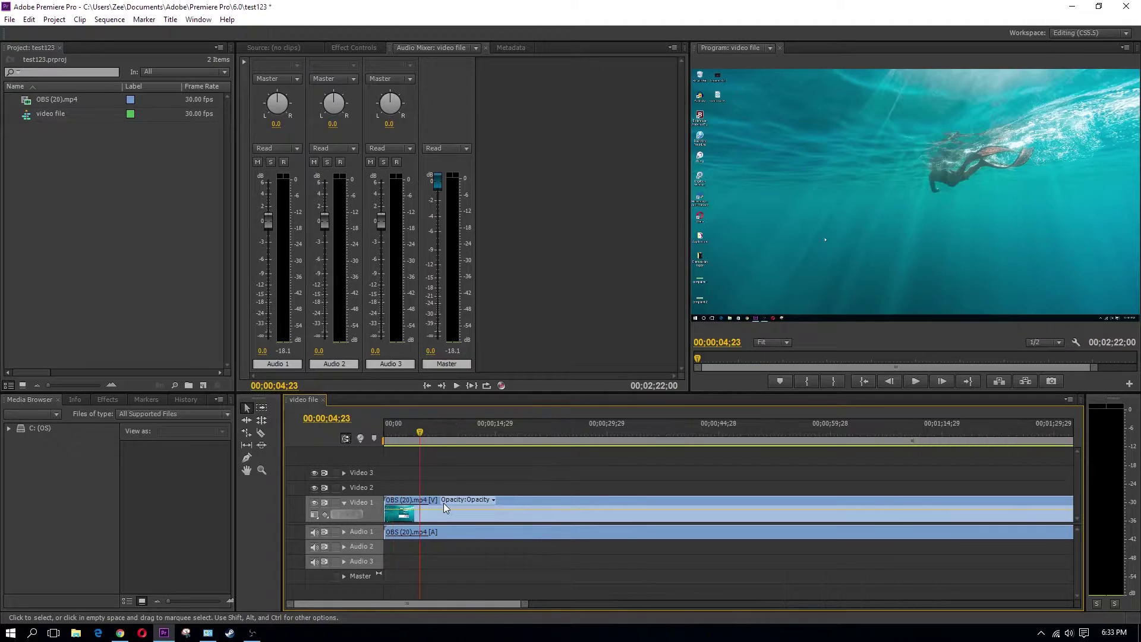
key(minus)
key(minus)
key(minus)
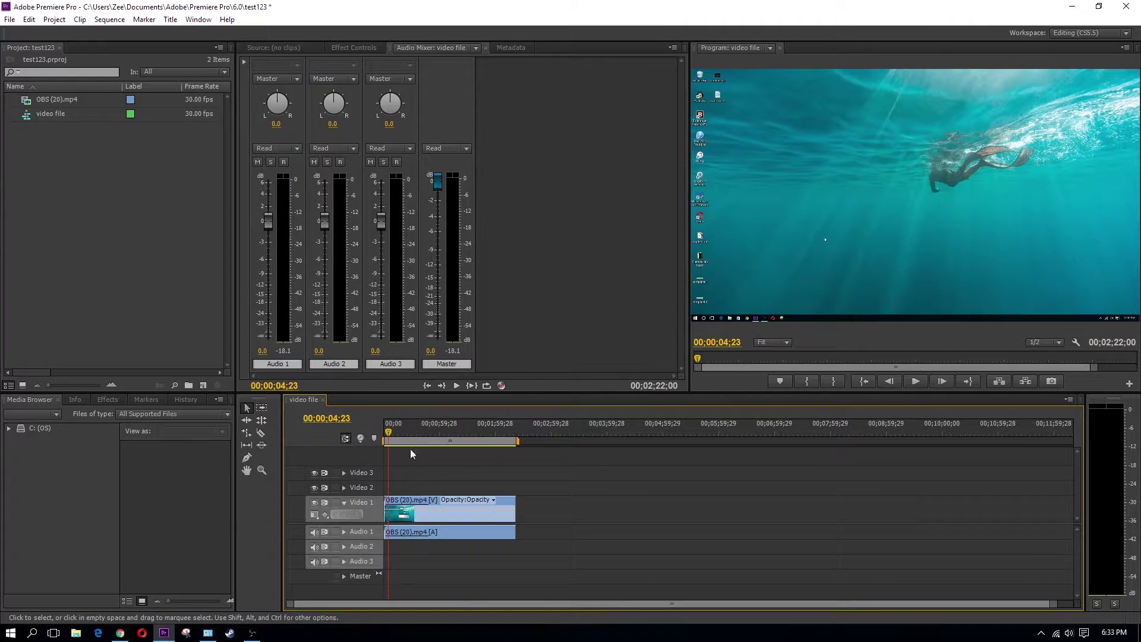
- Create a new title named Title 01 and set a Type Tool insertion point on its canvas
right_click(115, 256)
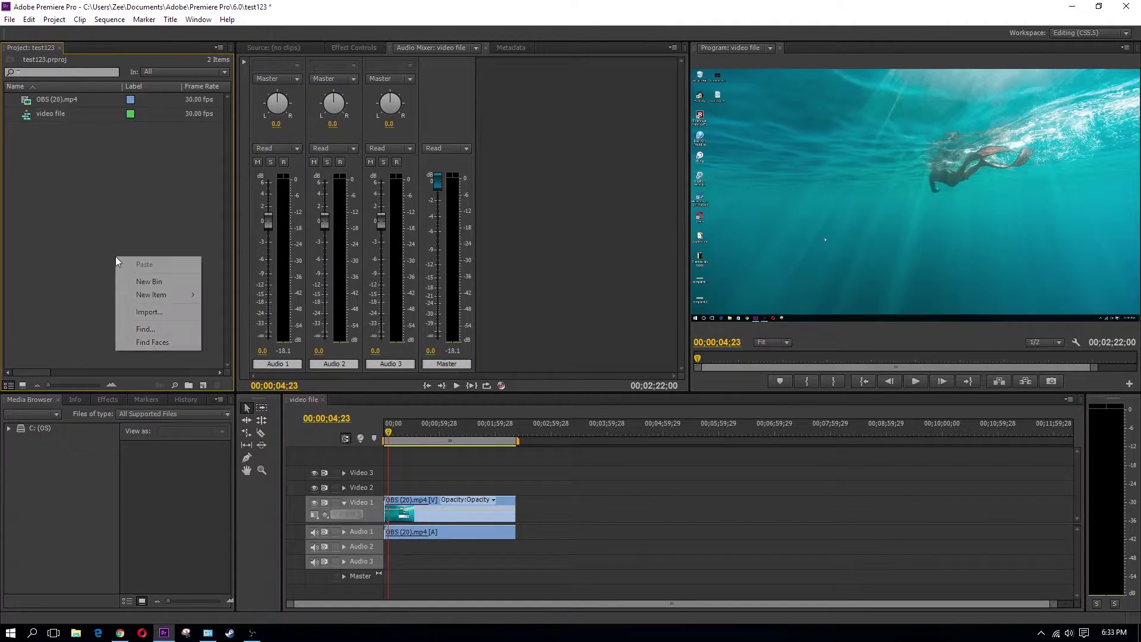
right_click(70, 232)
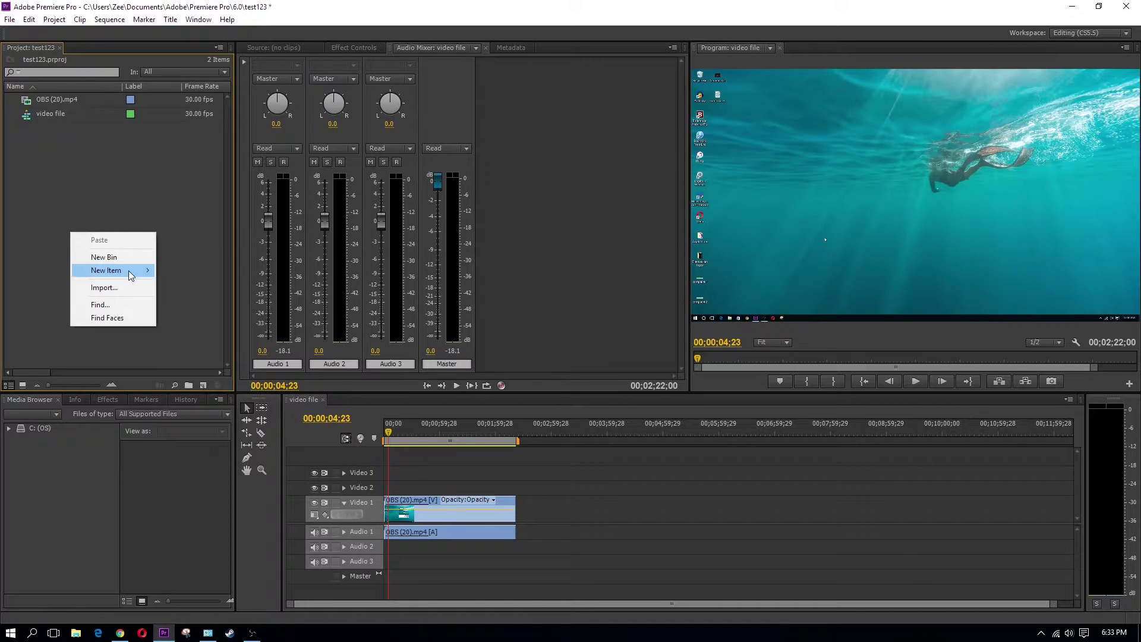
mouse_move(128, 270)
click(214, 310)
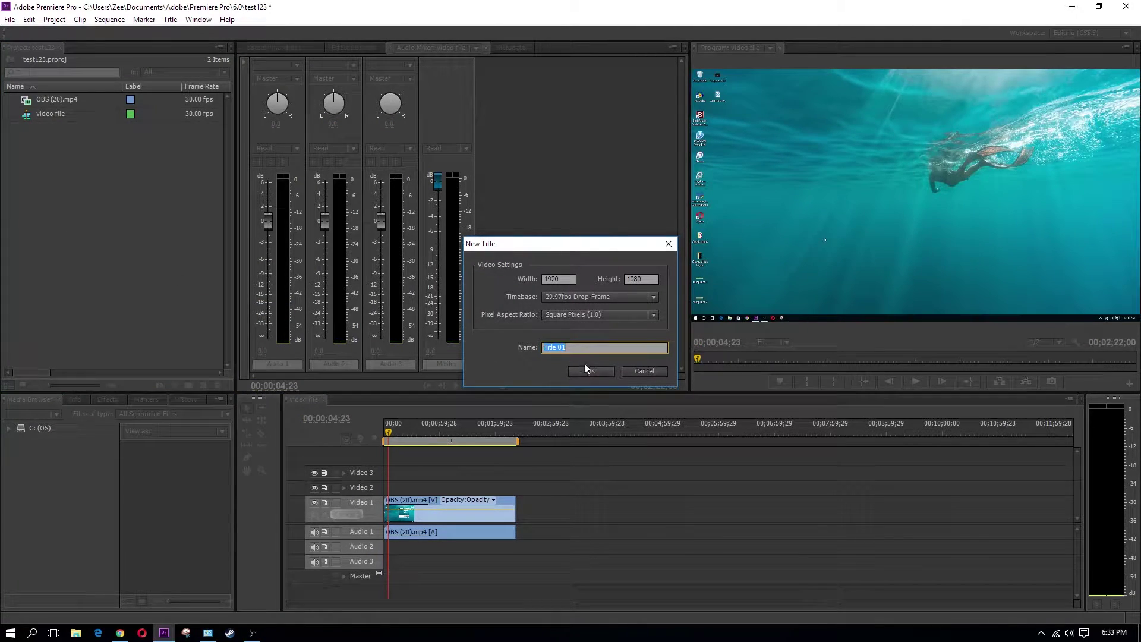
click(599, 372)
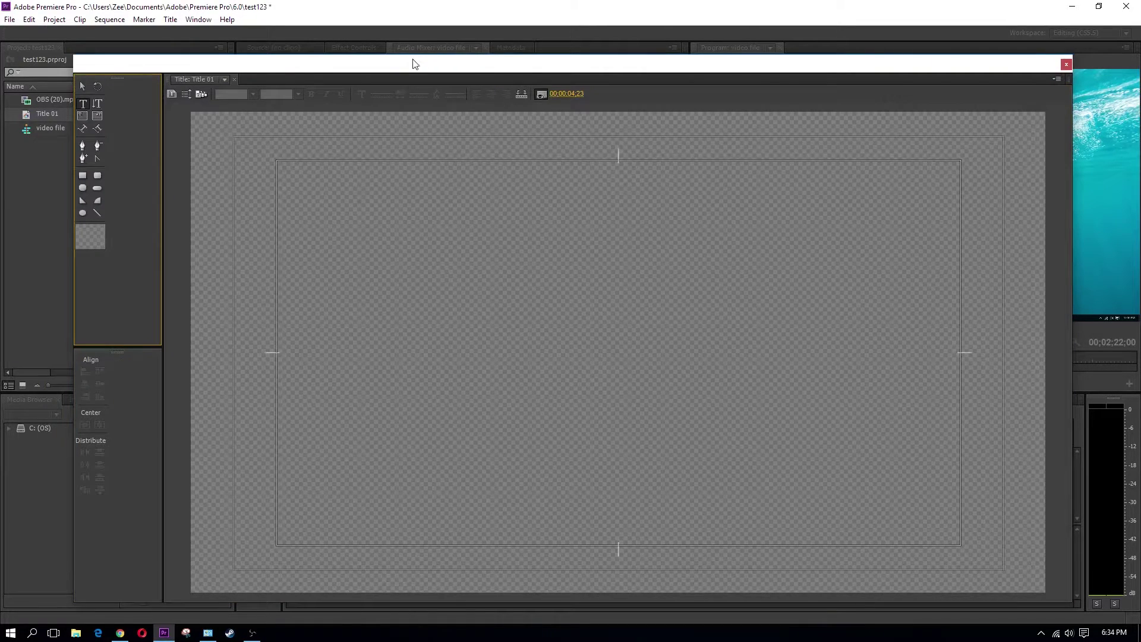
drag(414, 63, 719, 39)
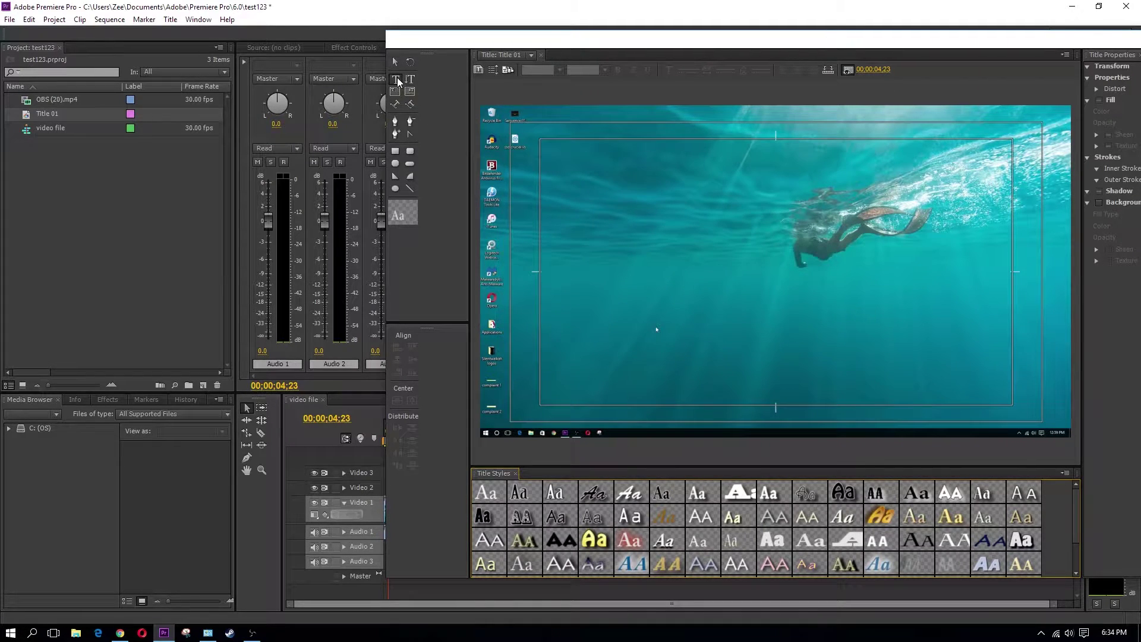
click(397, 80)
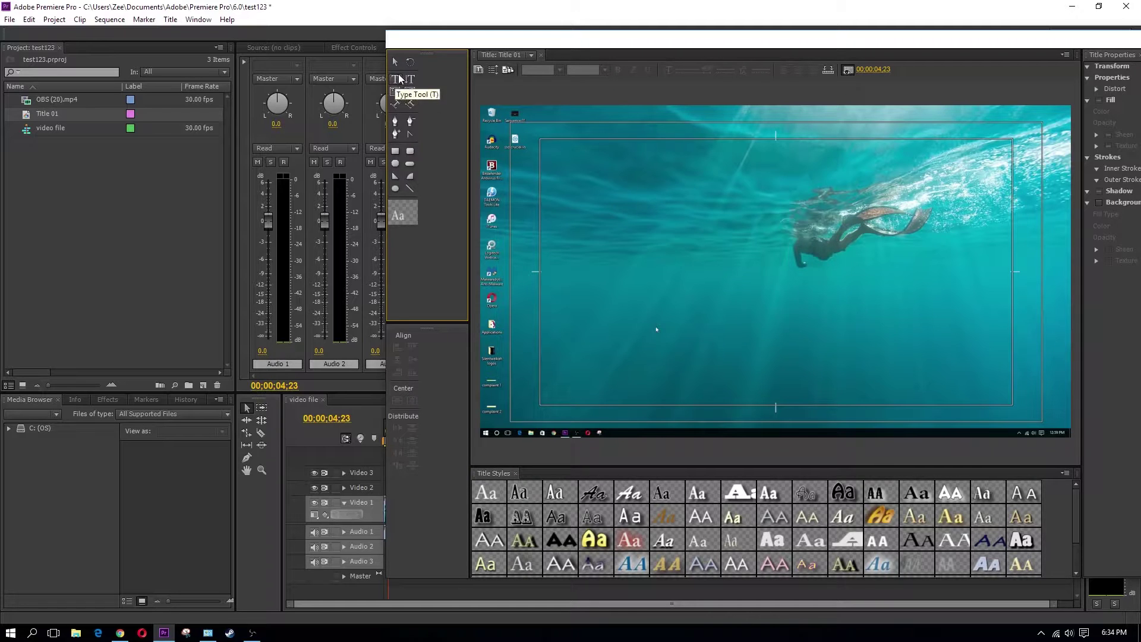
click(600, 224)
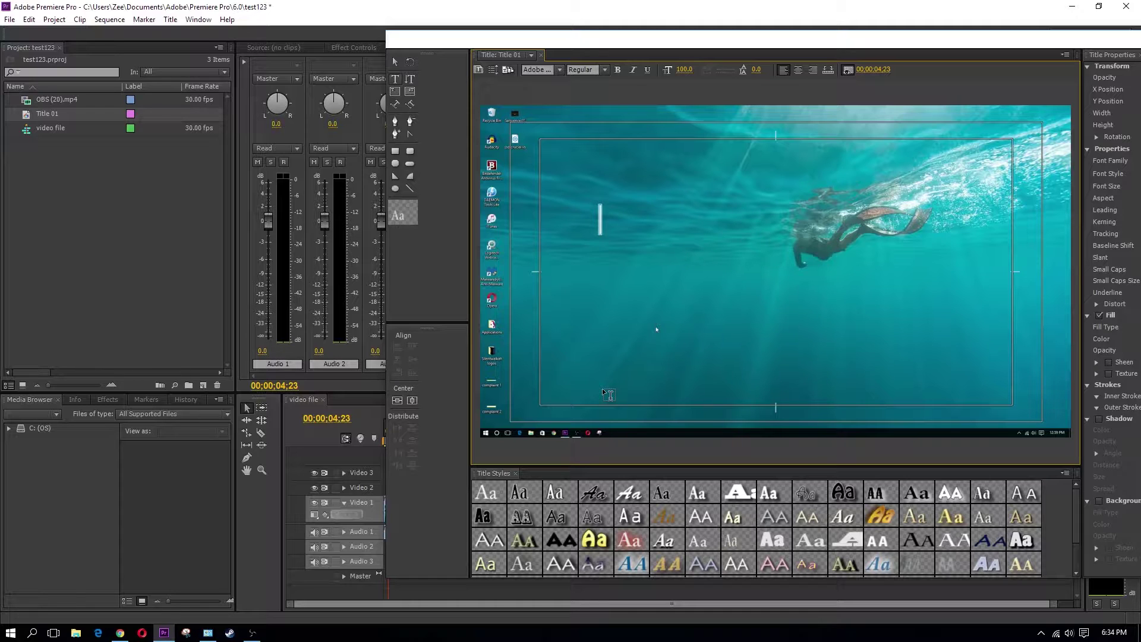
- Type 'youtube' and apply the Mesquite Std title style, showing it as YOUTUBE
text(youtube)
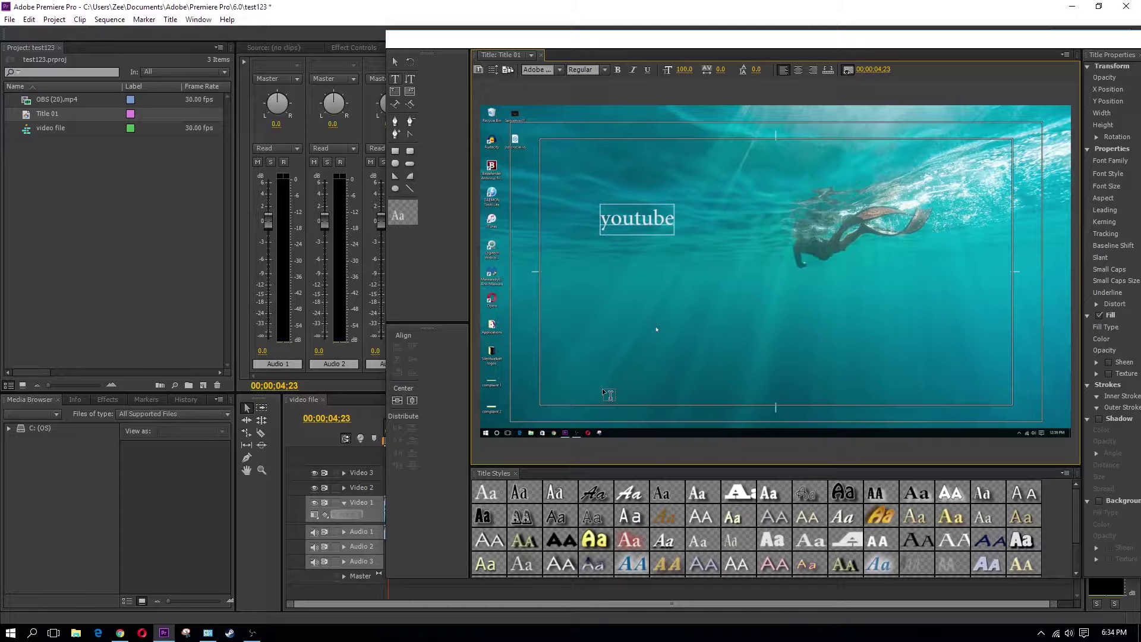
click(630, 498)
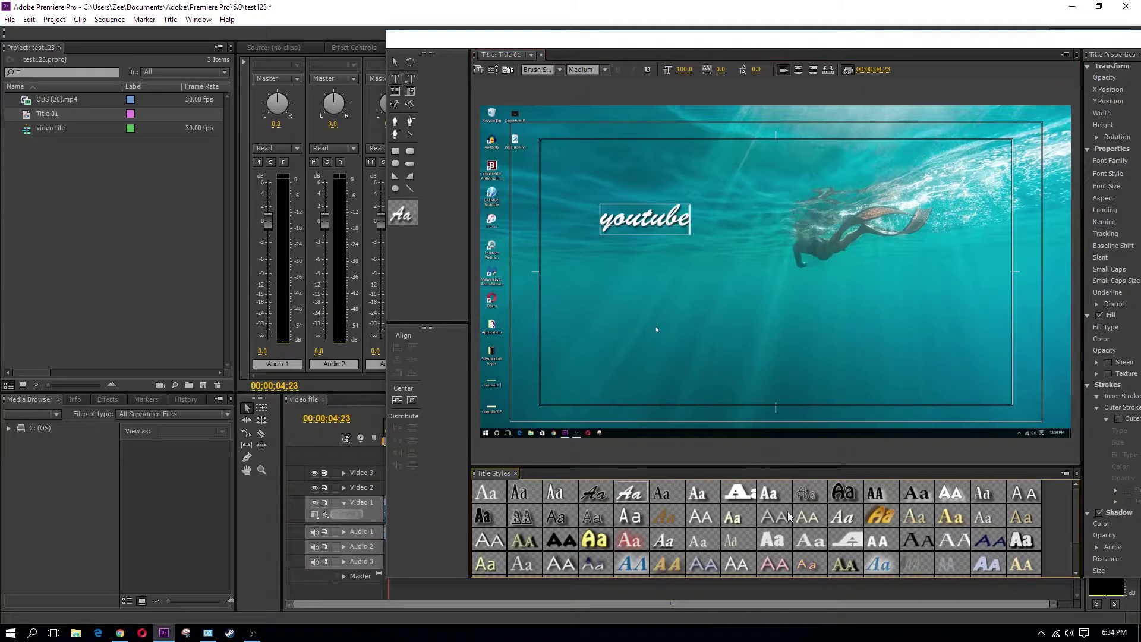
click(745, 499)
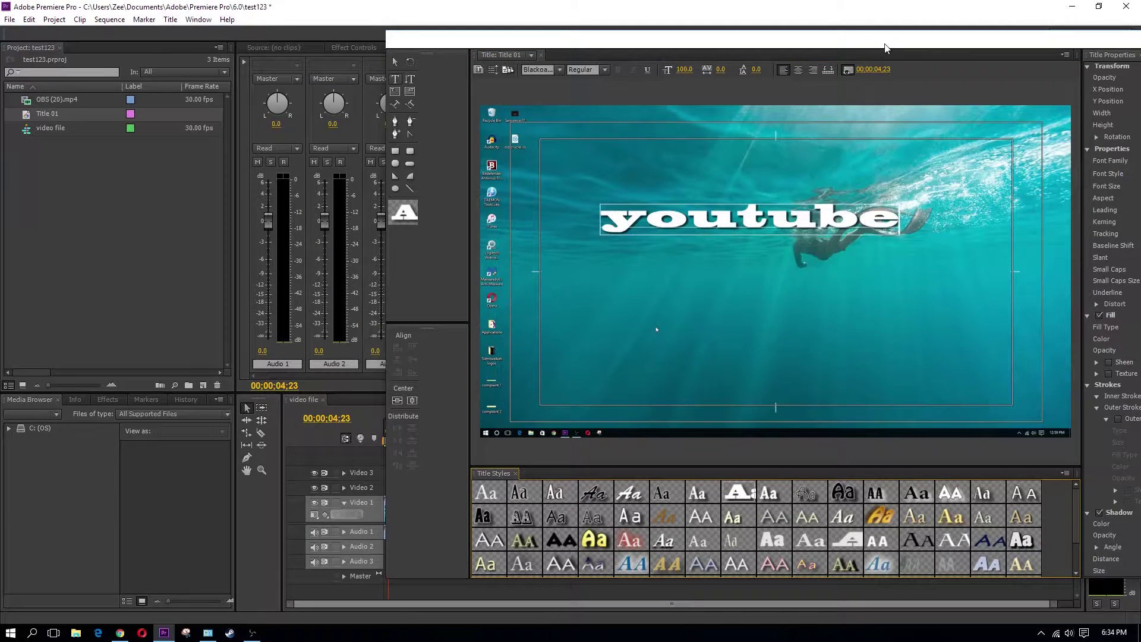
drag(885, 48, 712, 35)
click(707, 526)
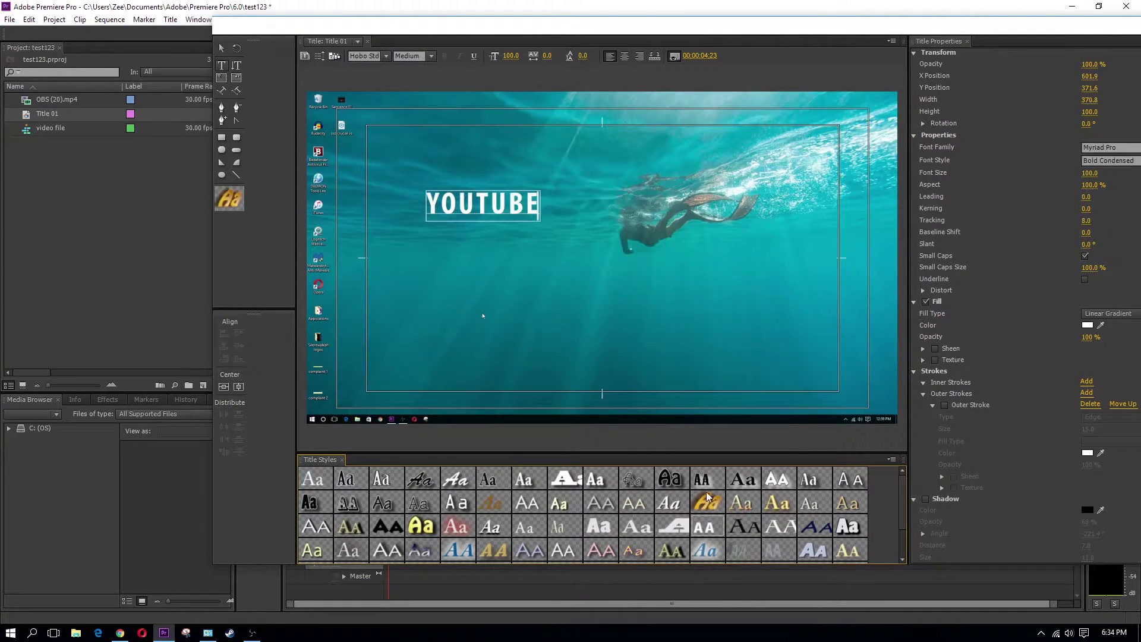
click(702, 479)
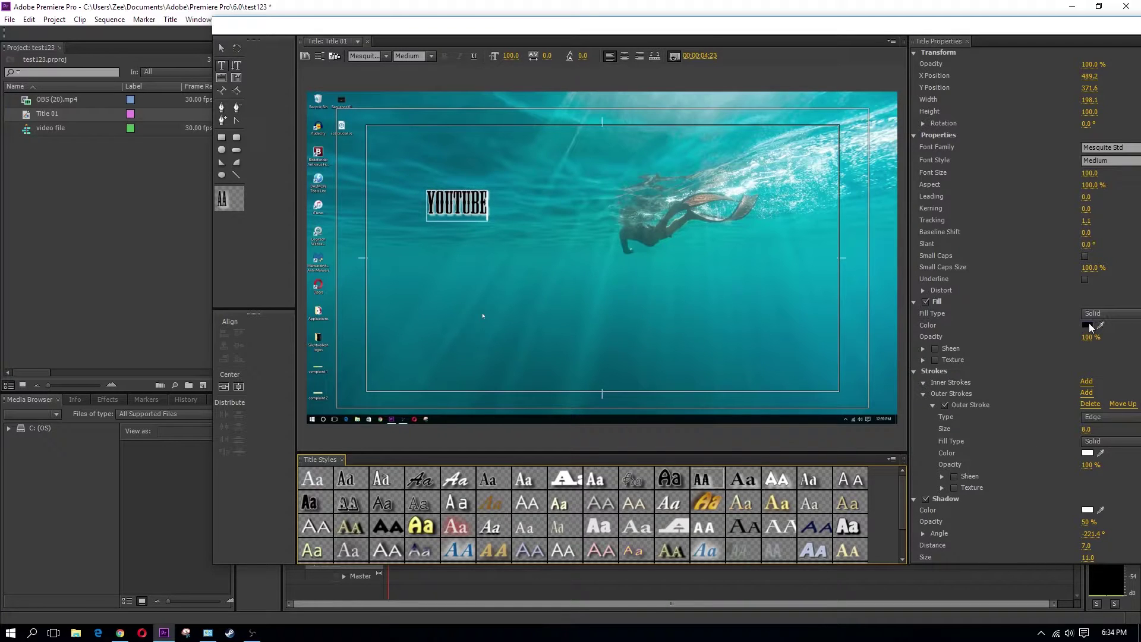
drag(945, 26, 766, 25)
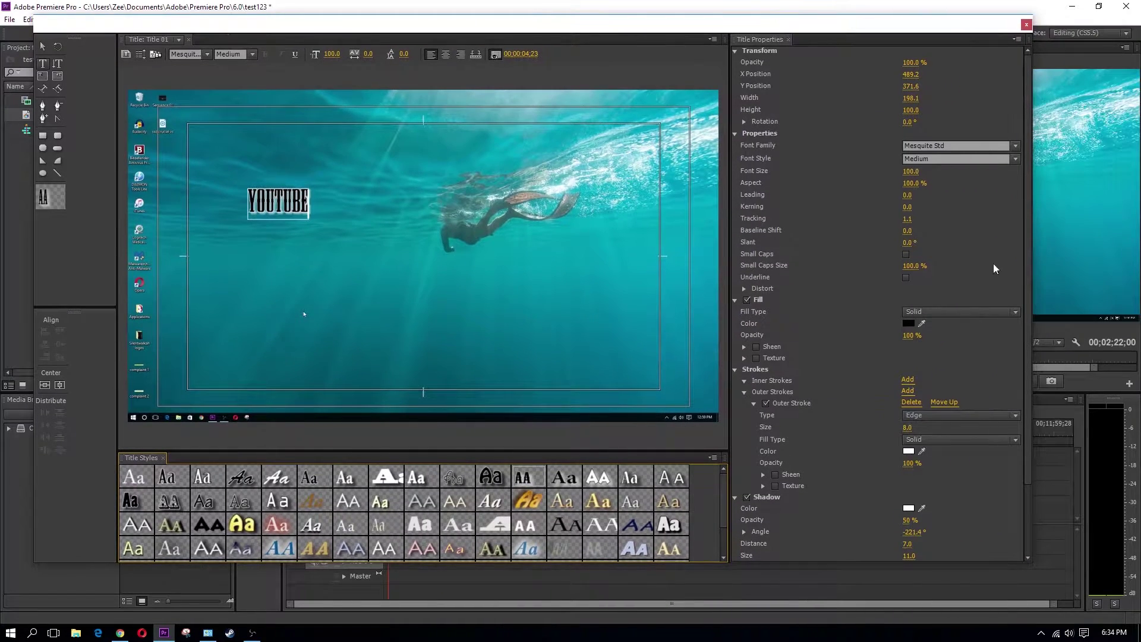
- Fill the YOUTUBE text with green 1C8814 and close the title editor
click(908, 325)
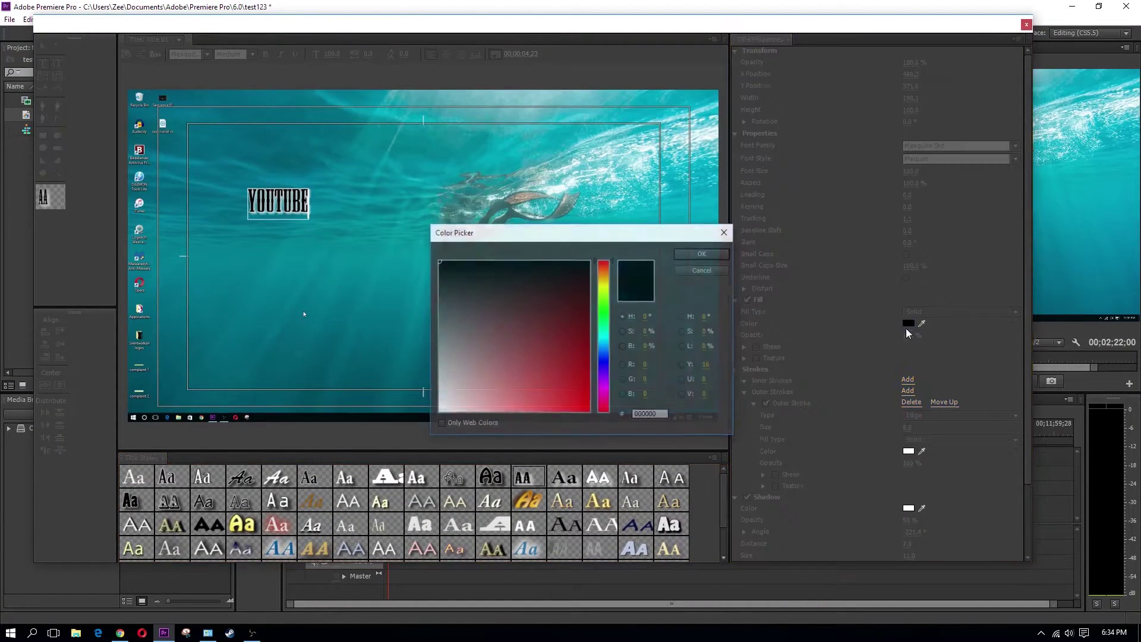
click(567, 341)
click(603, 314)
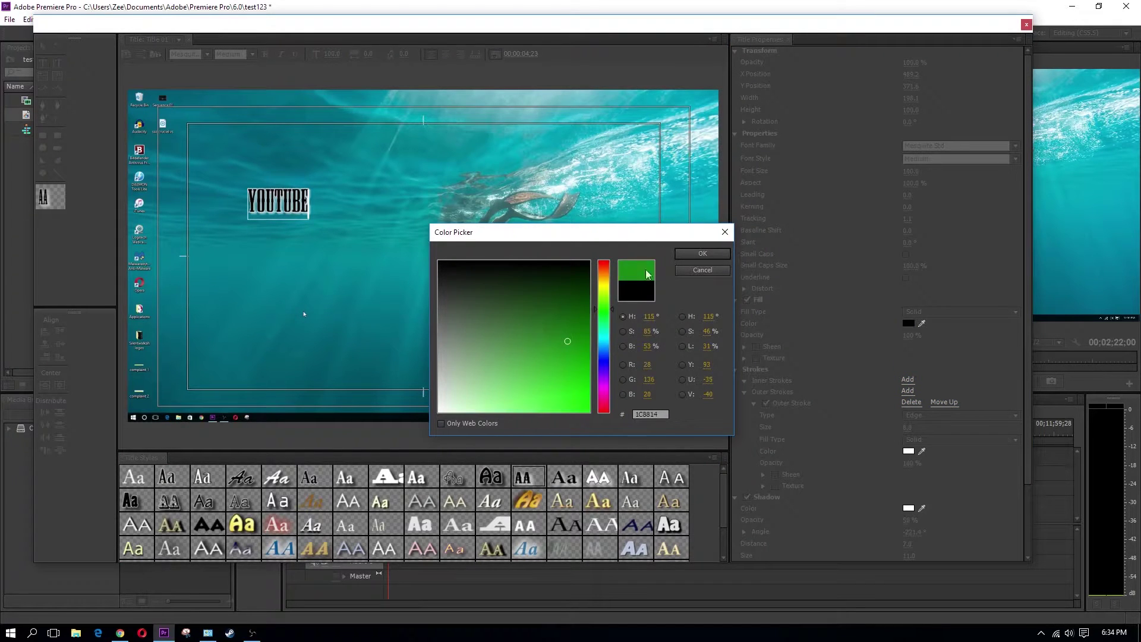
click(695, 253)
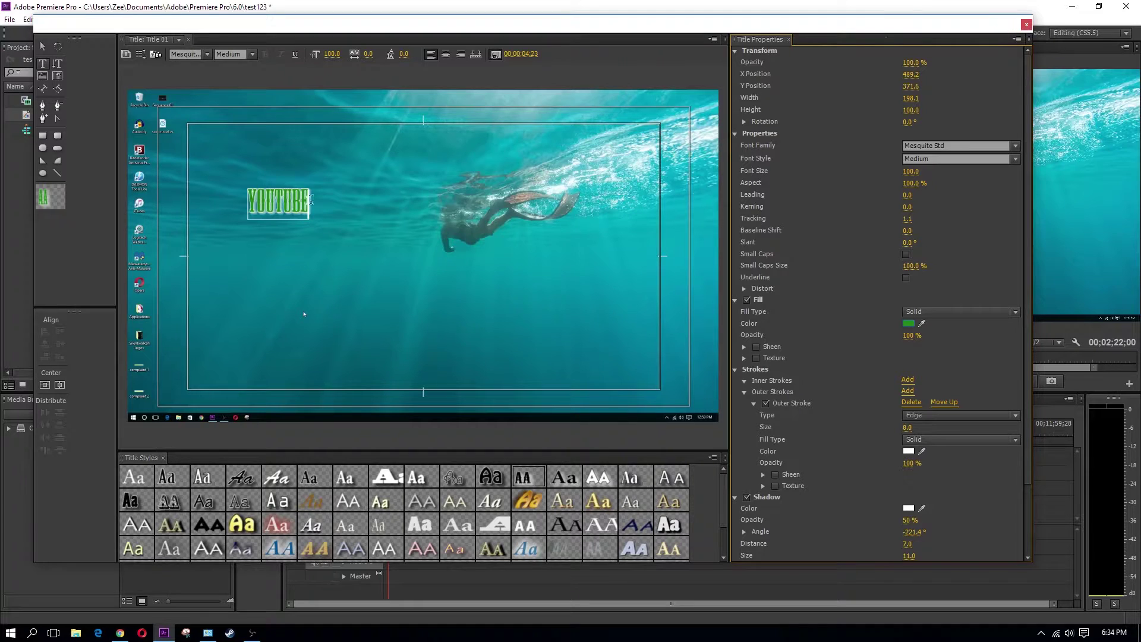
click(1024, 25)
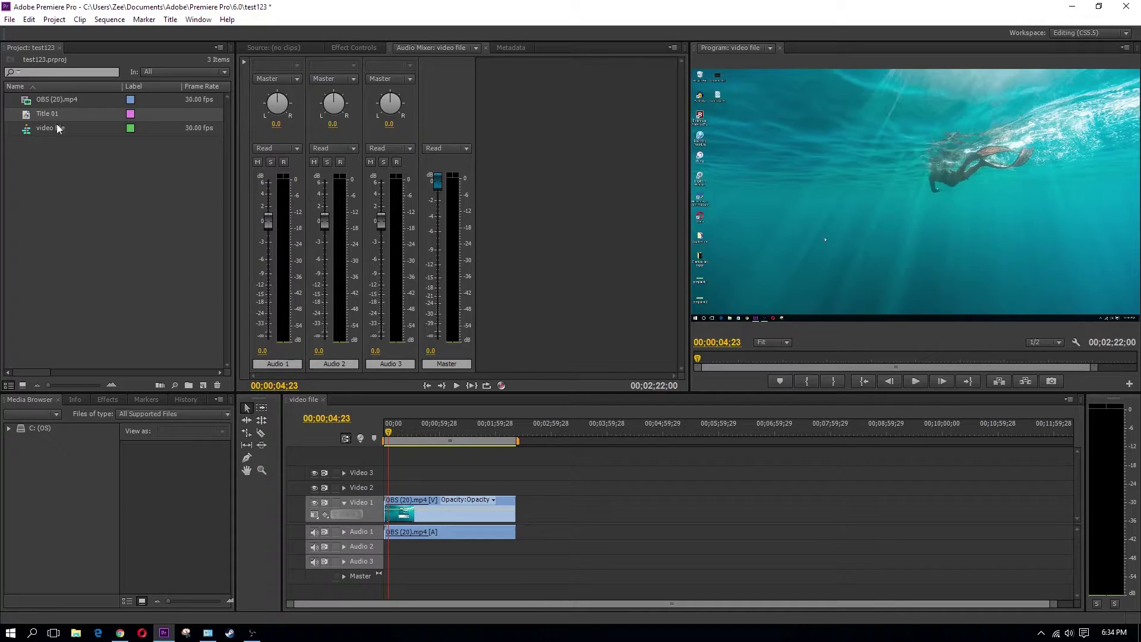
- Put Title 01 on Video 2 above the recording, previewing the sequence from the start
drag(47, 114, 408, 489)
mouse_move(391, 430)
mouse_down()
mouse_move(409, 433)
mouse_move(398, 433)
mouse_up()
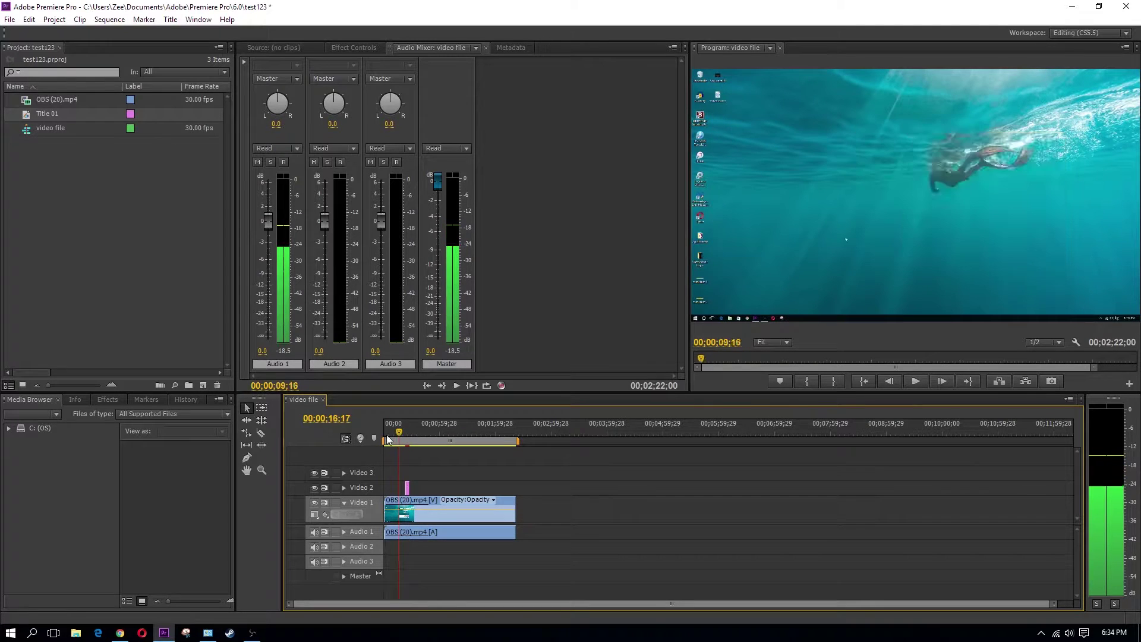
key(Home)
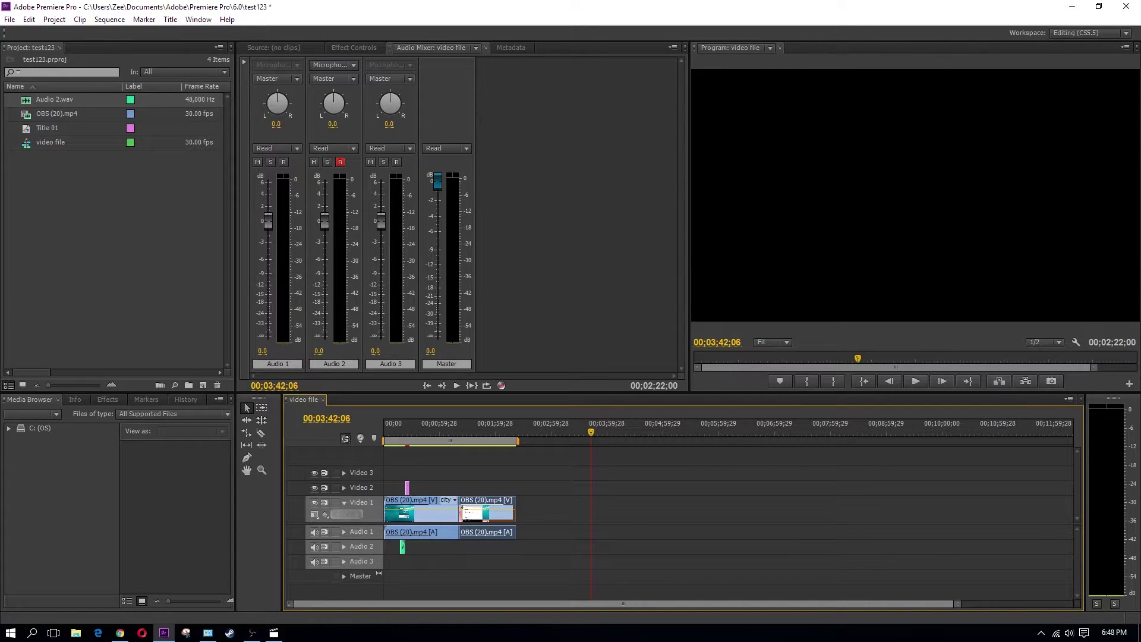
drag(61, 128, 407, 479)
click(408, 431)
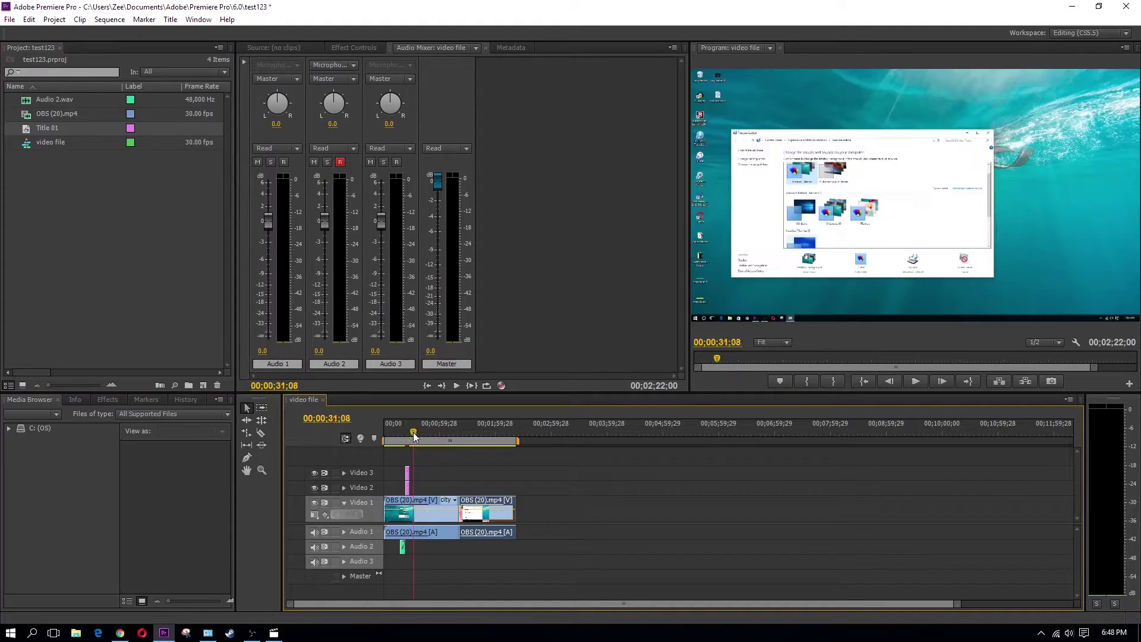
click(819, 158)
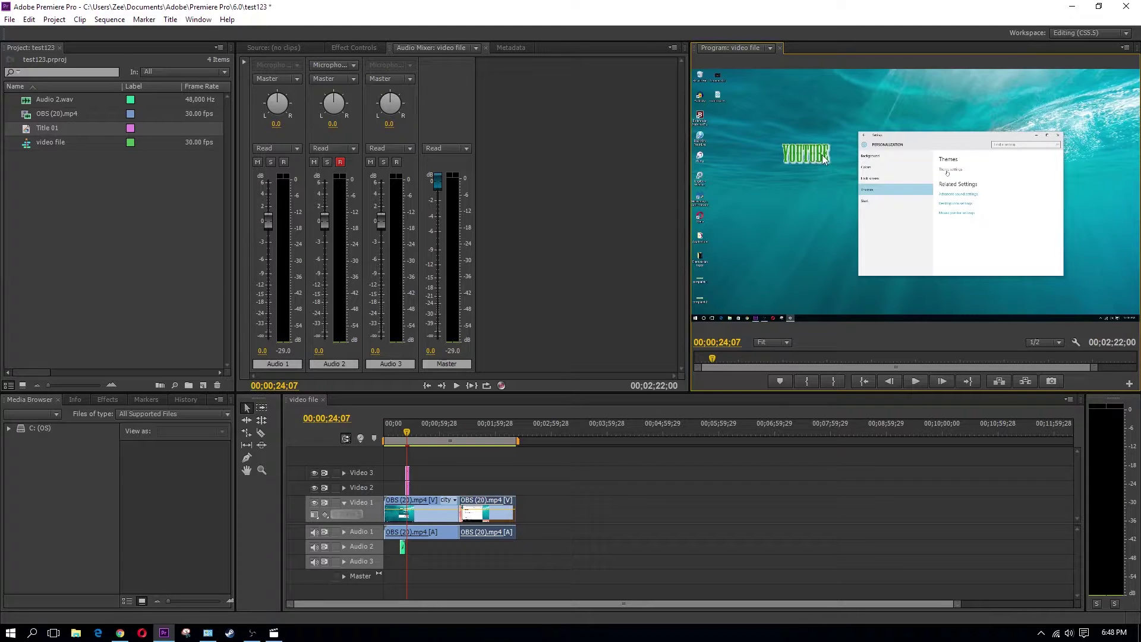
drag(818, 154, 831, 200)
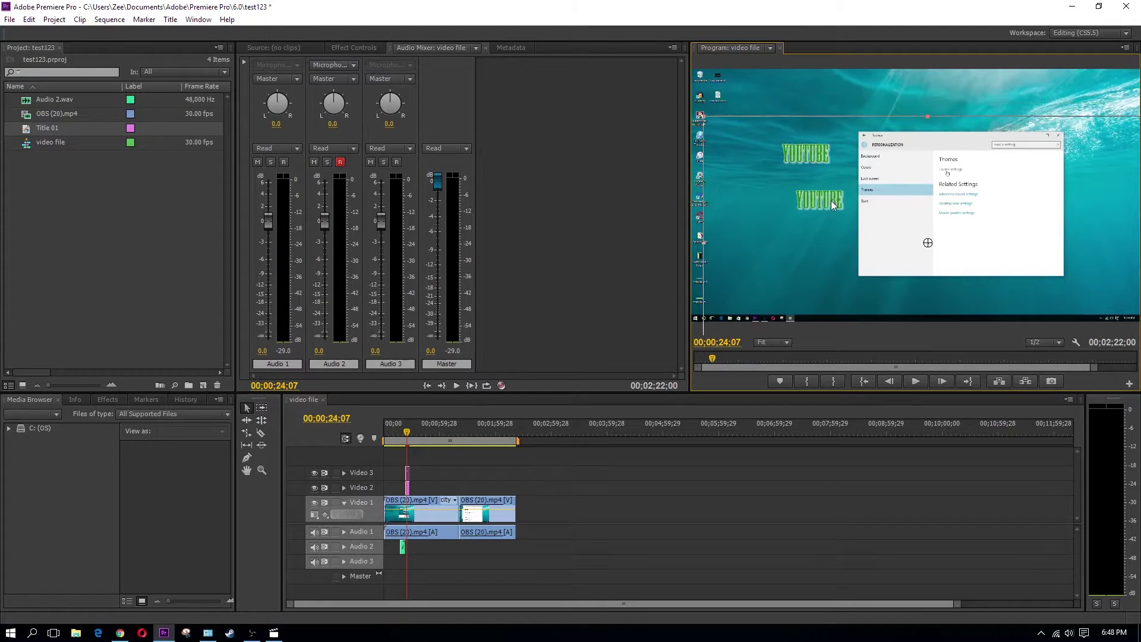
click(78, 131)
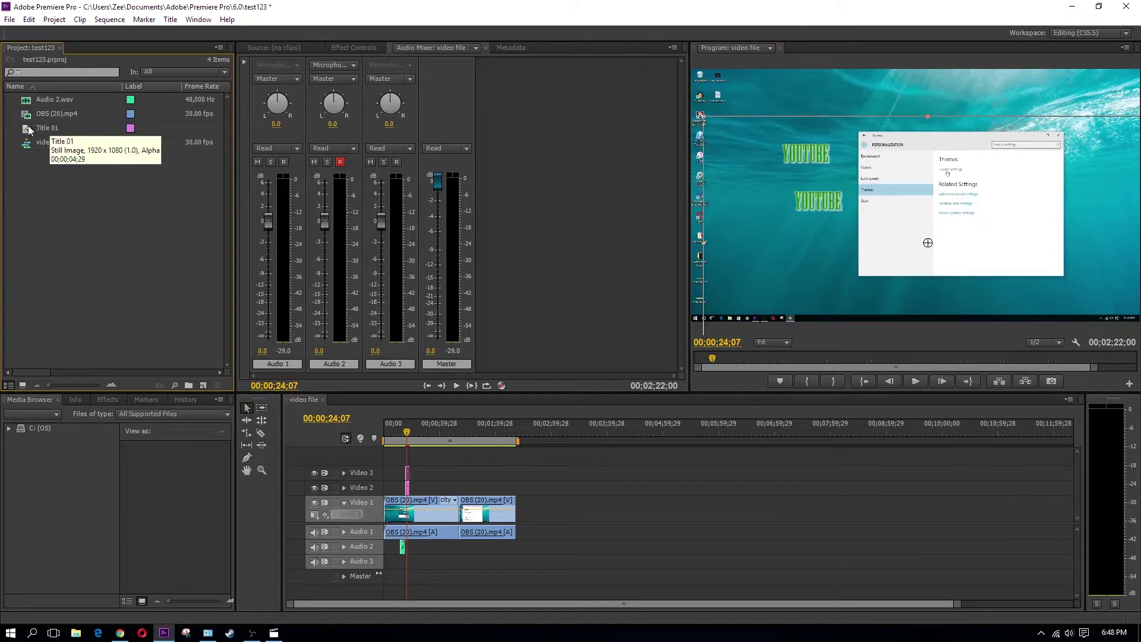
drag(27, 127, 410, 459)
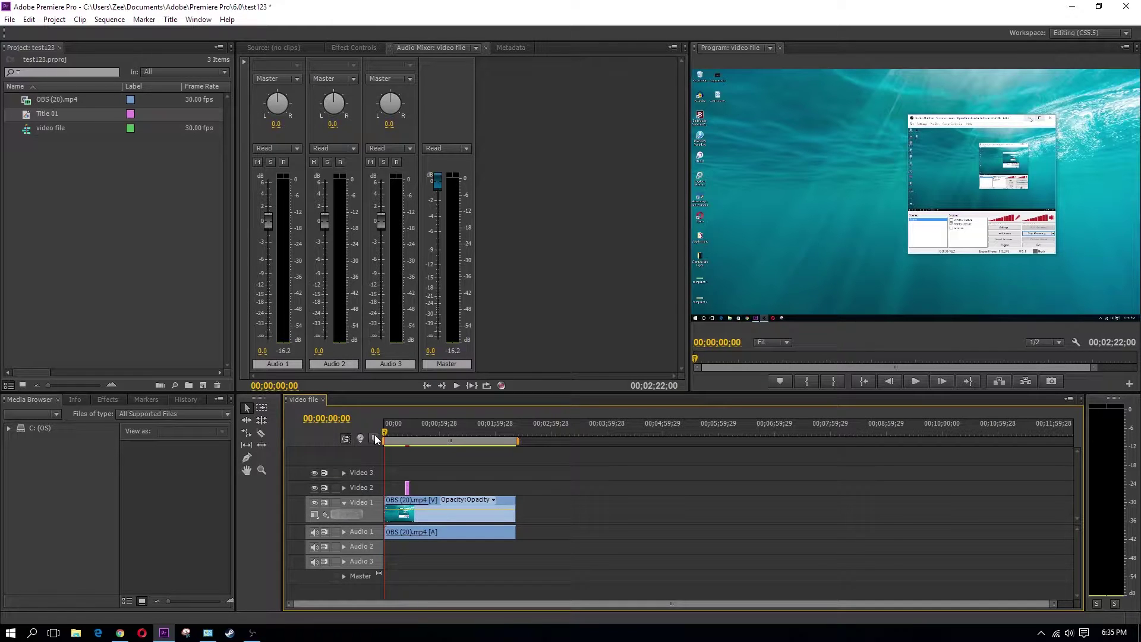
key(c)
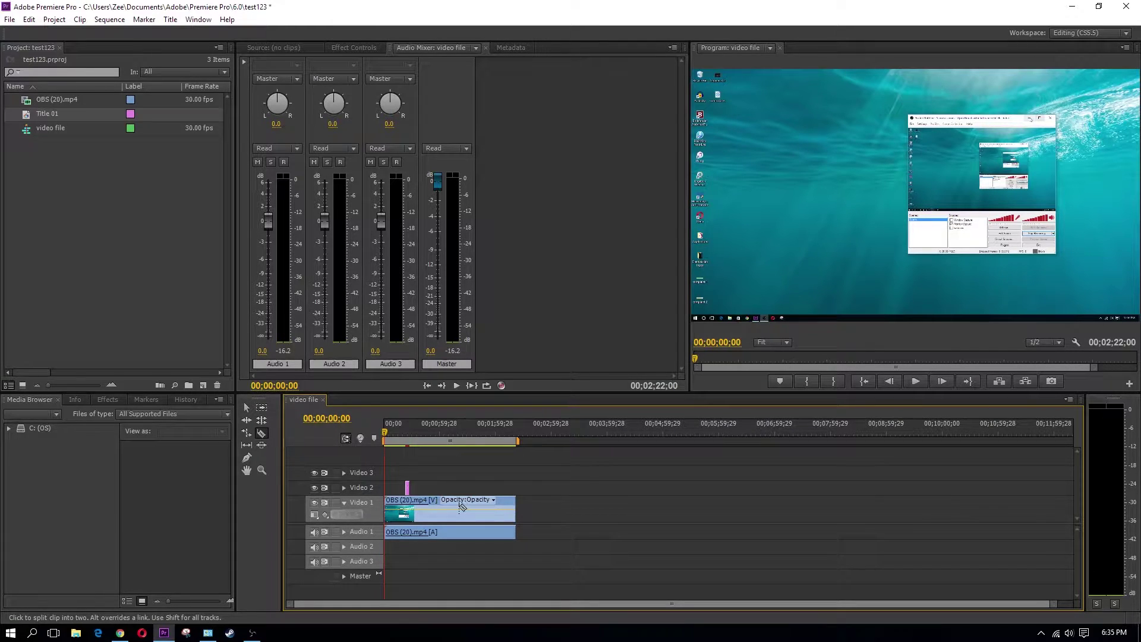
- Razor-split OBS (20).mp4 and butt its second piece directly against the first on Video 1
click(459, 508)
key(v)
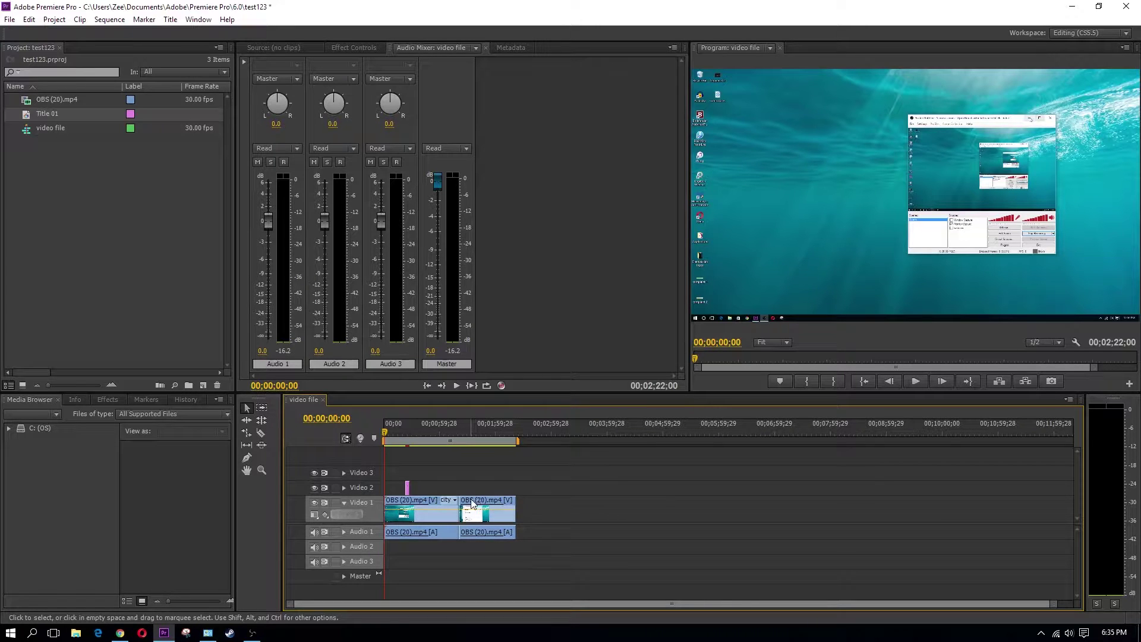
drag(474, 504, 570, 509)
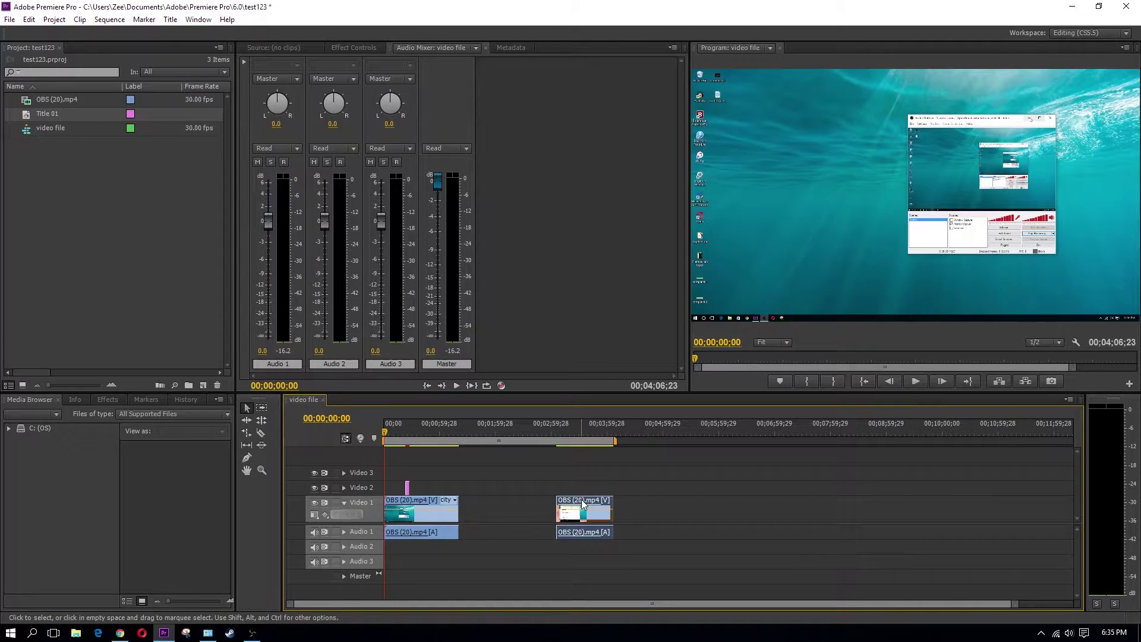
mouse_move(583, 504)
mouse_down()
mouse_move(488, 510)
mouse_move(577, 502)
mouse_up()
drag(587, 499, 492, 502)
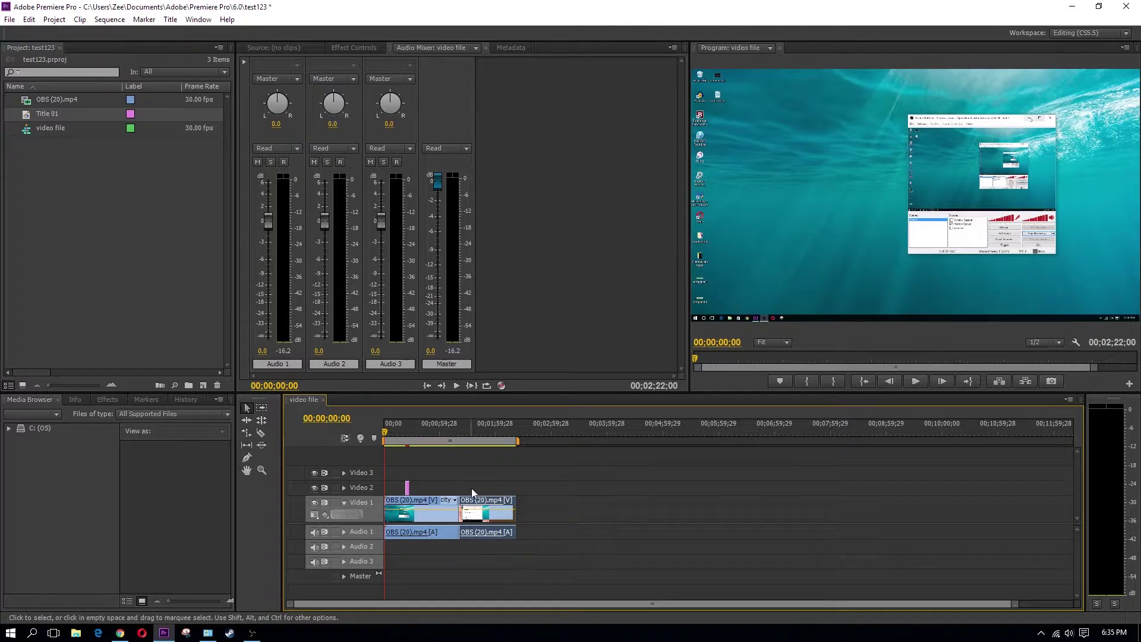
mouse_move(515, 505)
mouse_down()
mouse_move(651, 505)
mouse_move(482, 500)
mouse_move(494, 506)
mouse_up()
click(347, 438)
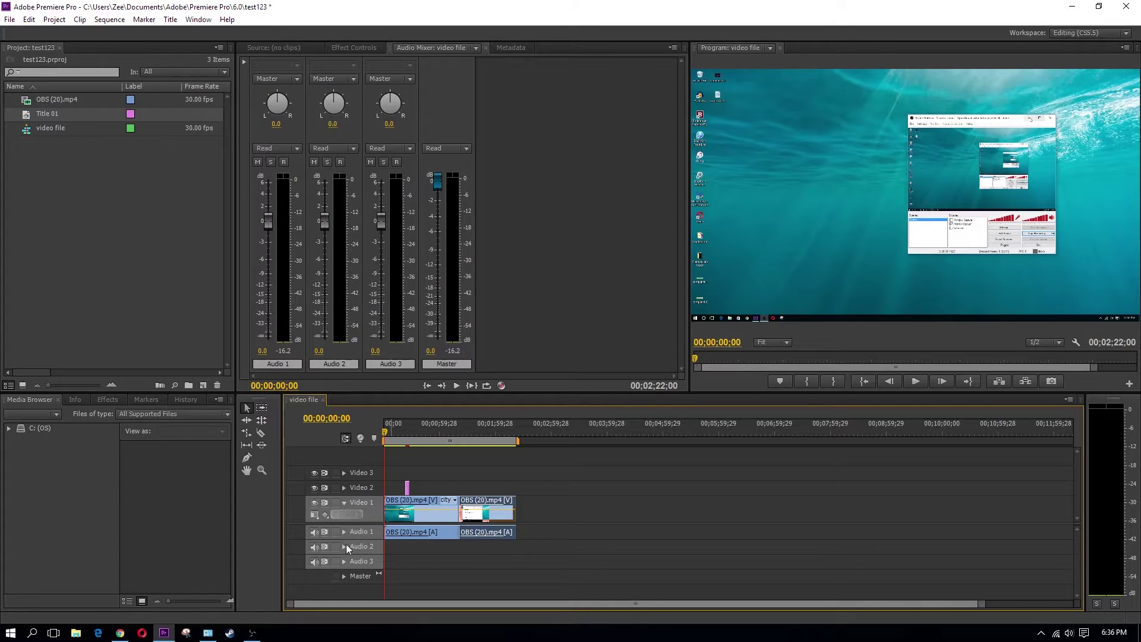
click(406, 552)
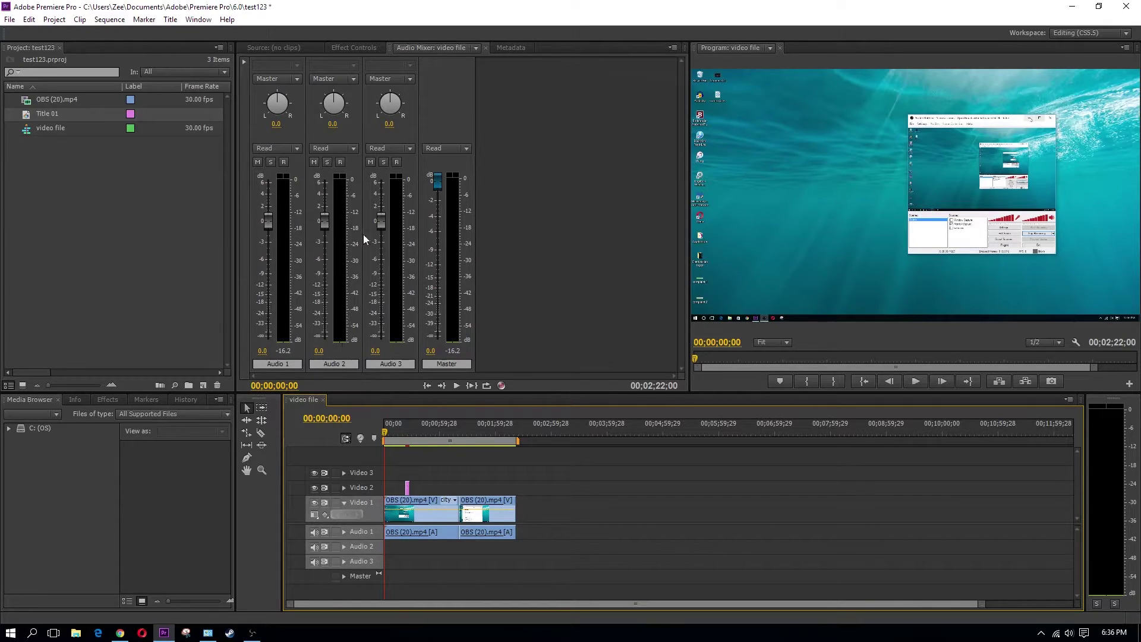
- Keep Audio 2's automation on Read and record-enable Audio 2 in the Audio Mixer
click(354, 147)
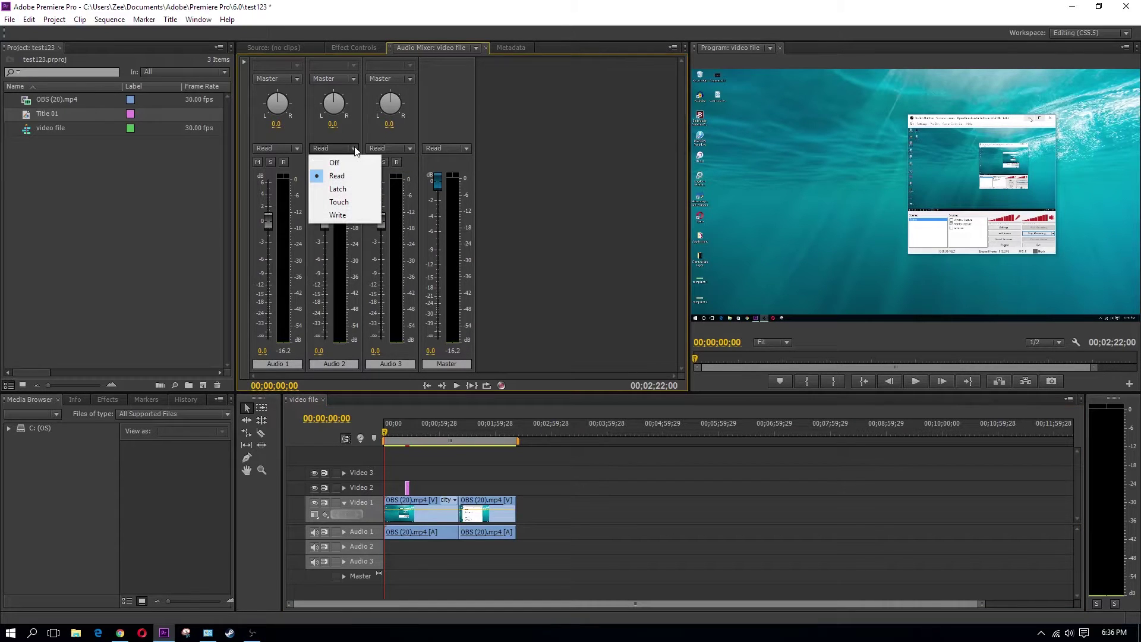
click(344, 166)
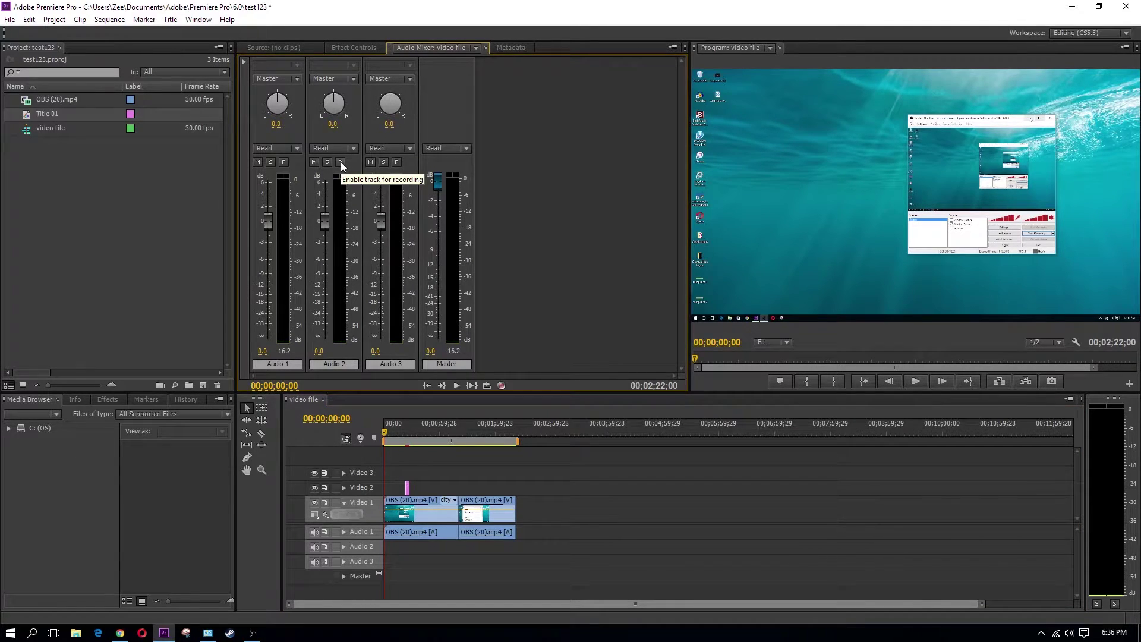
click(340, 162)
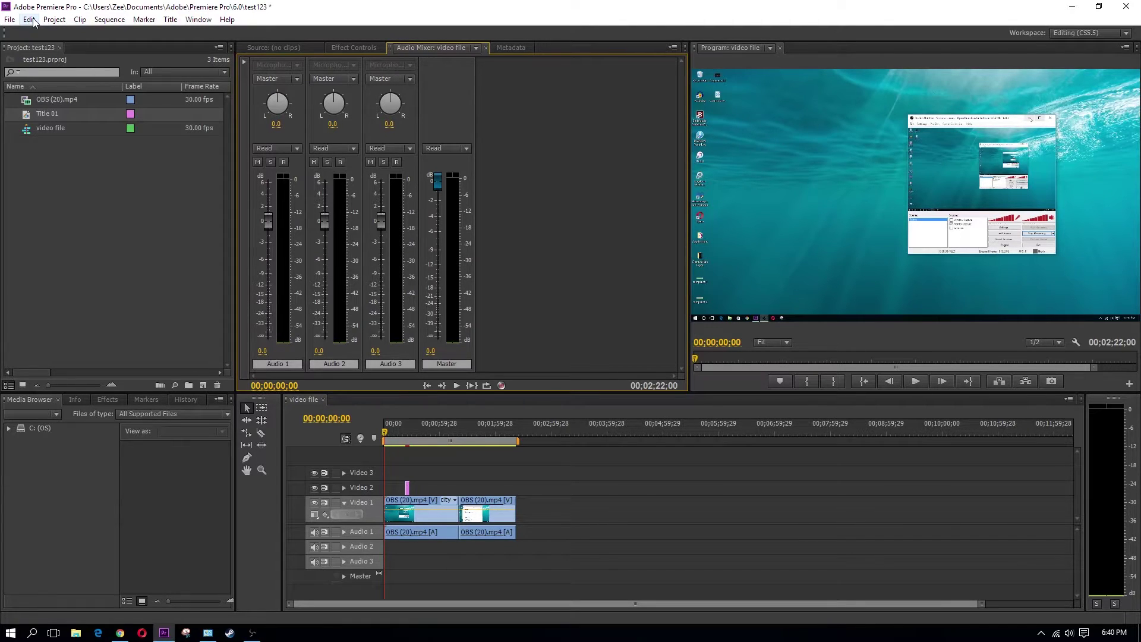
- Review the ASIO input and output devices in Audio Hardware preferences and confirm Premiere Pro WDM Sound
click(33, 21)
mouse_move(125, 309)
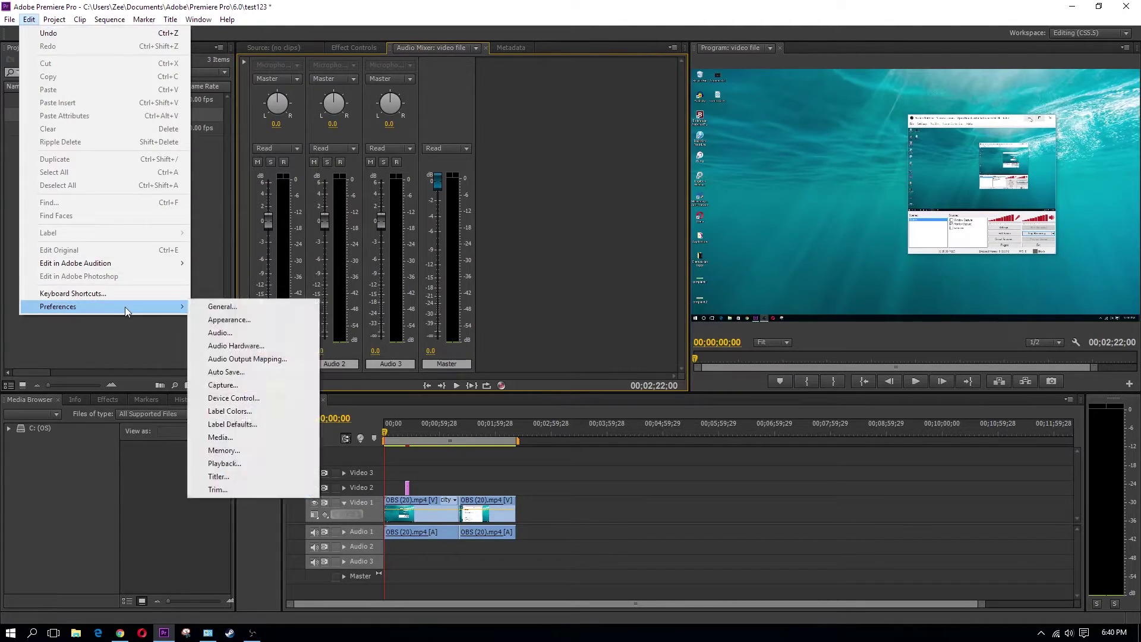
click(255, 349)
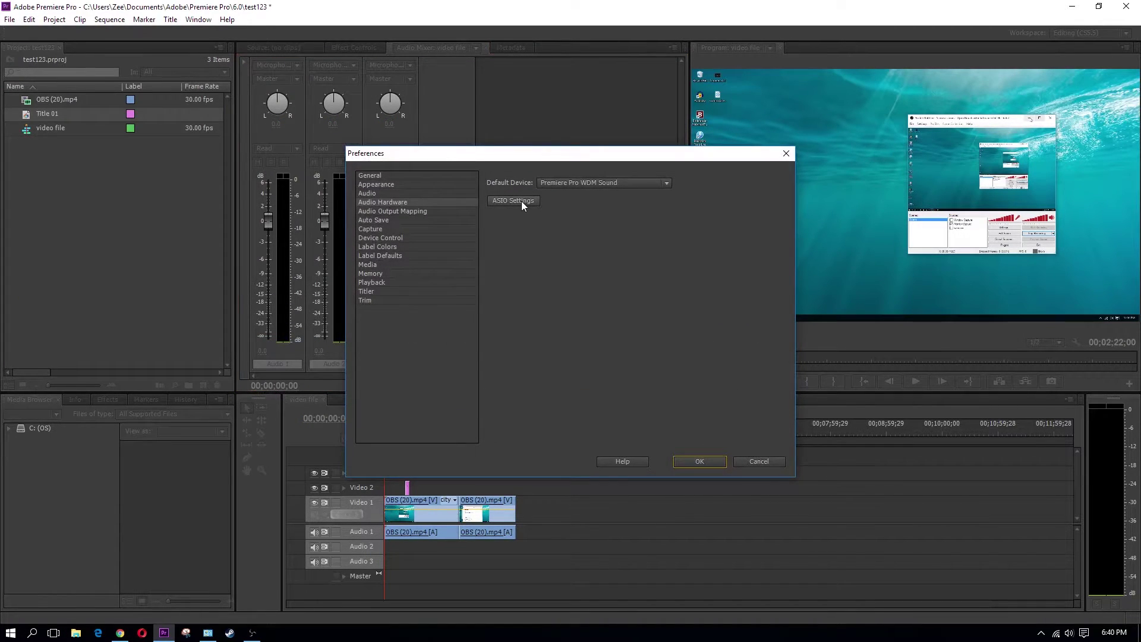
click(521, 200)
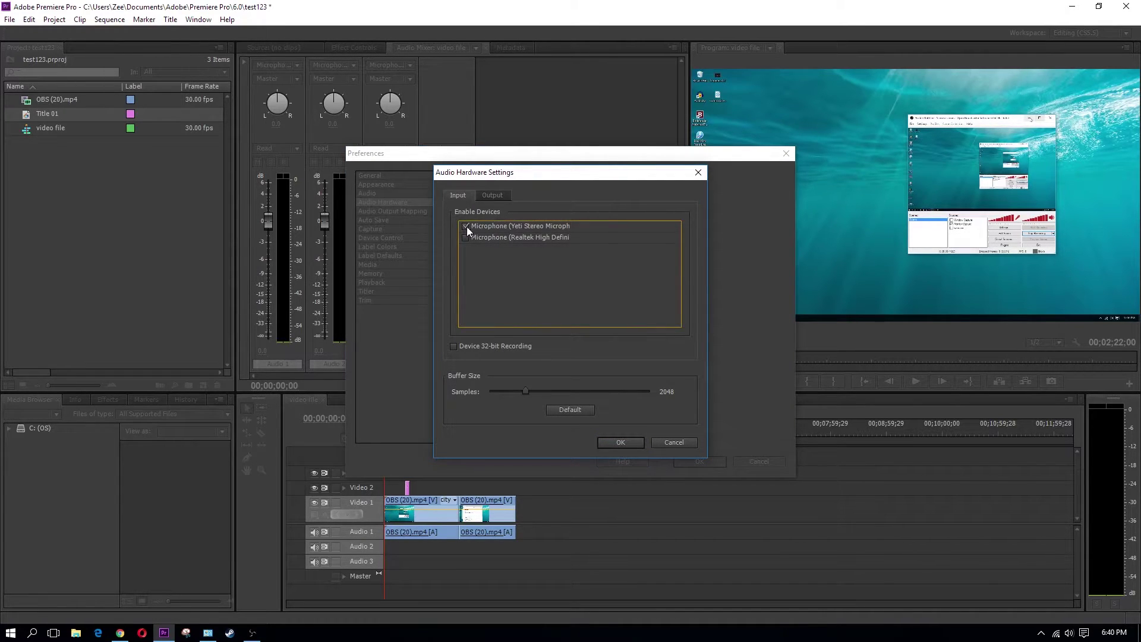
click(493, 196)
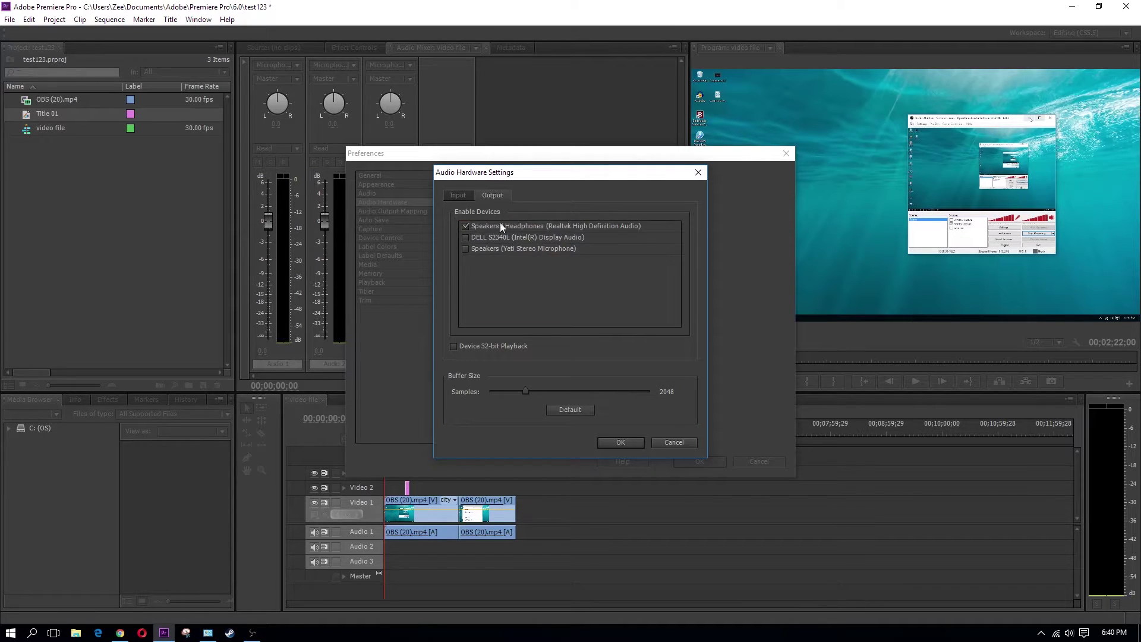
click(453, 199)
click(620, 442)
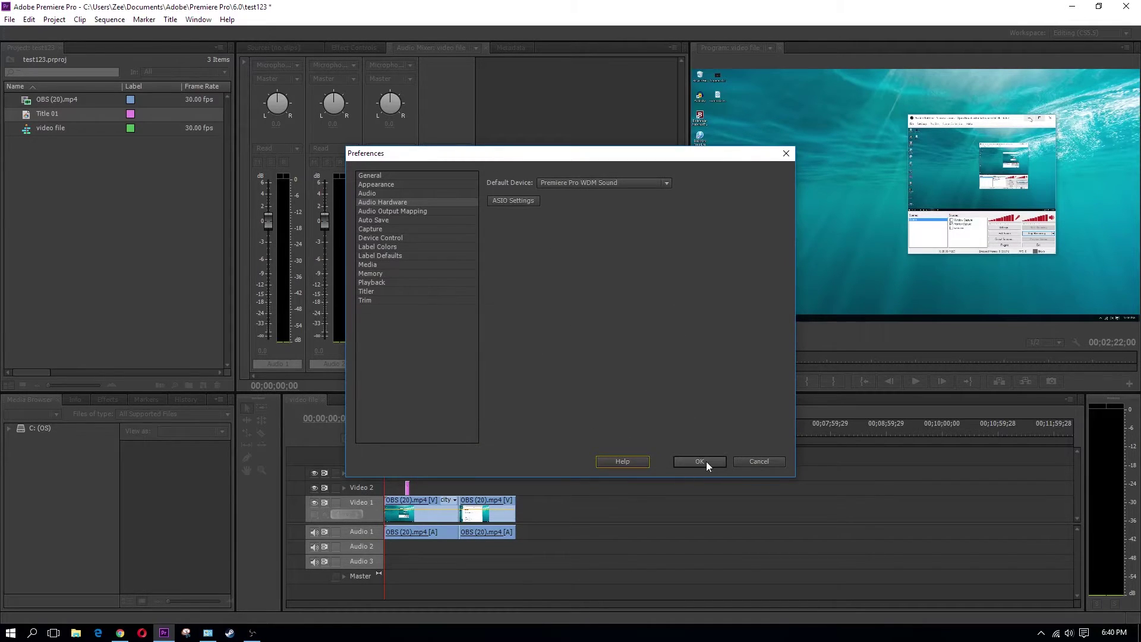
click(706, 461)
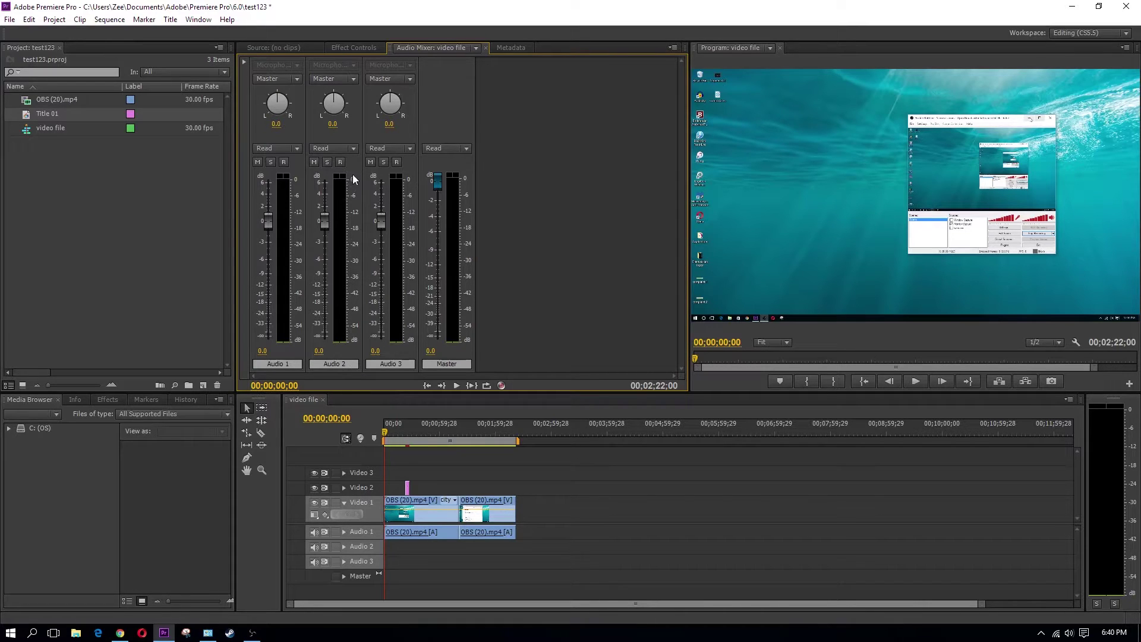
- Record a short microphone voice-over onto Audio 2 from the Audio Mixer, creating Audio 2.wav
click(341, 162)
click(456, 385)
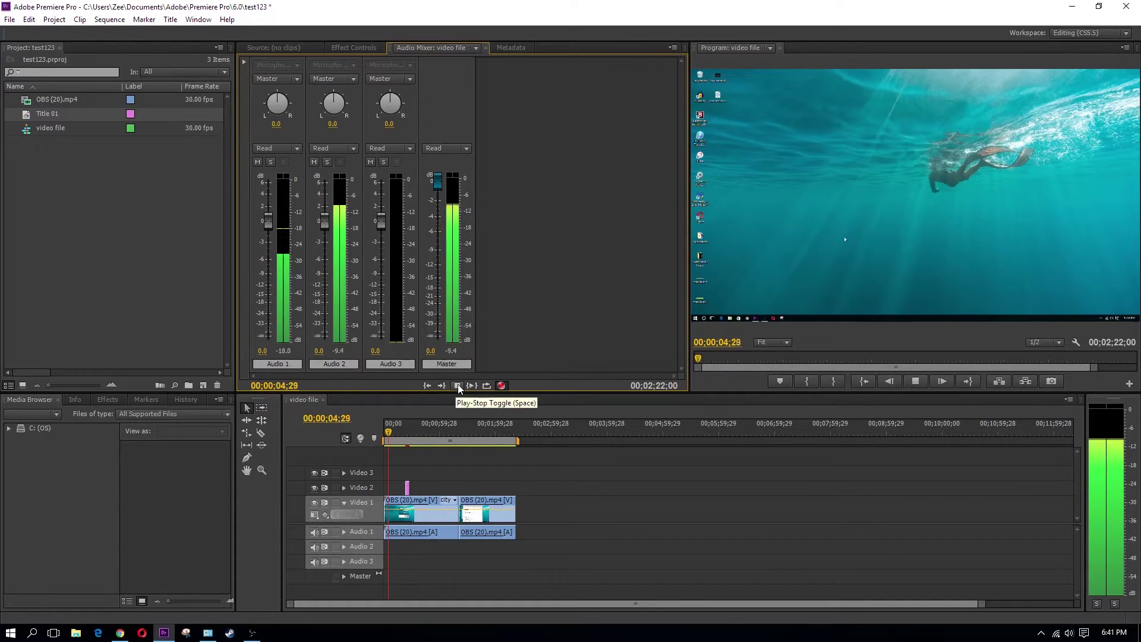
click(458, 384)
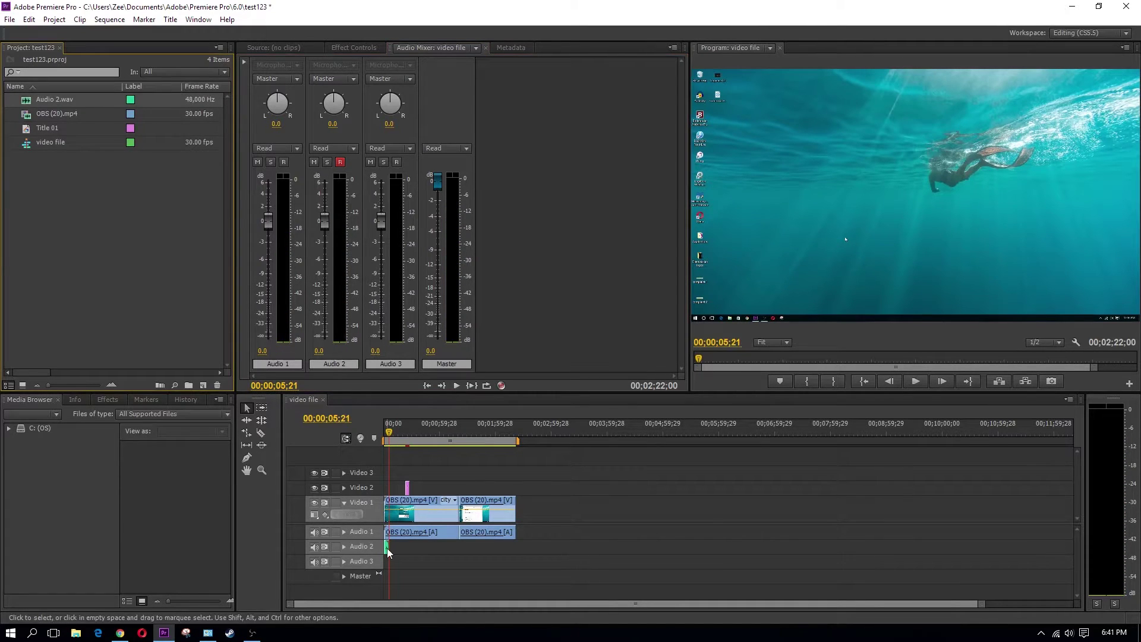
- Slide the Audio 2.wav clip along Audio 2, play it from 00;02;58;22, and return to about 00;01;14;20
click(386, 549)
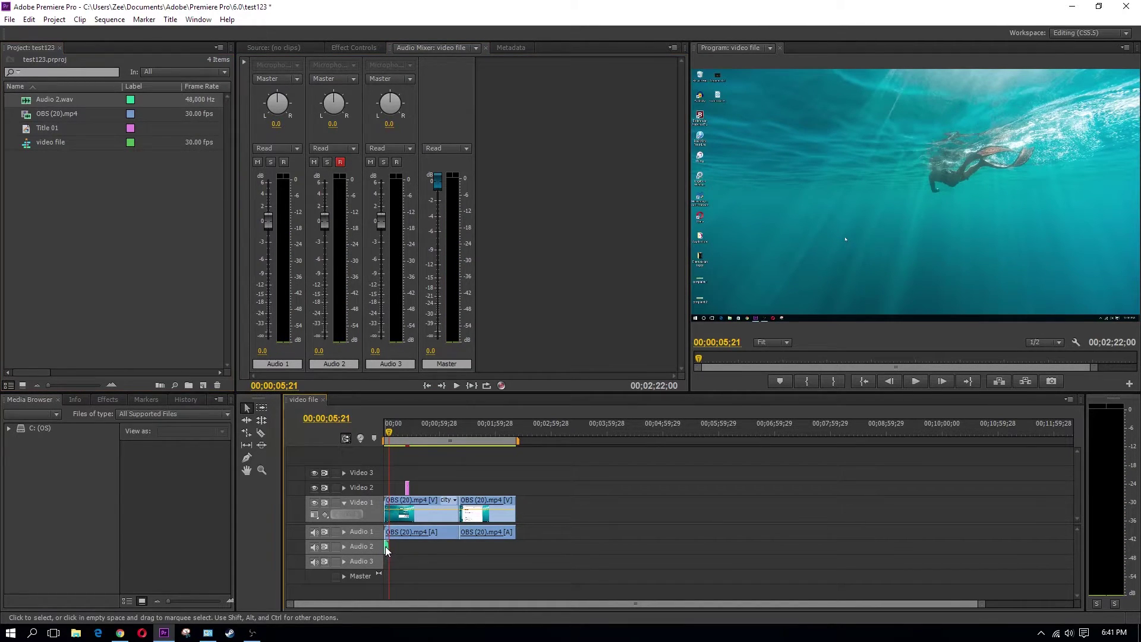
drag(387, 549, 554, 550)
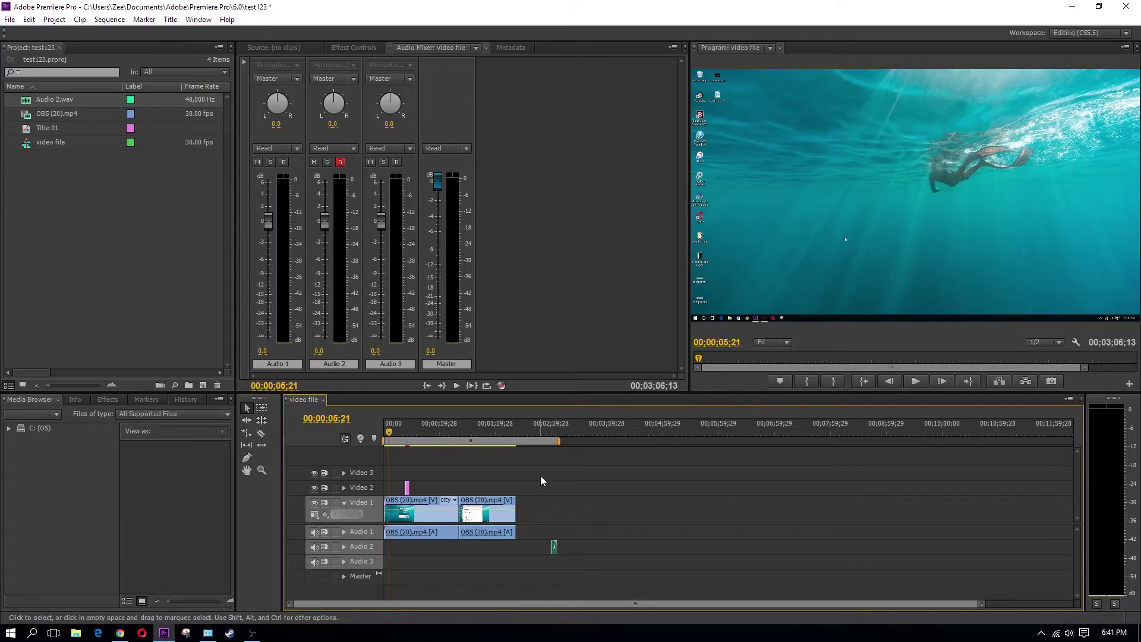
click(550, 426)
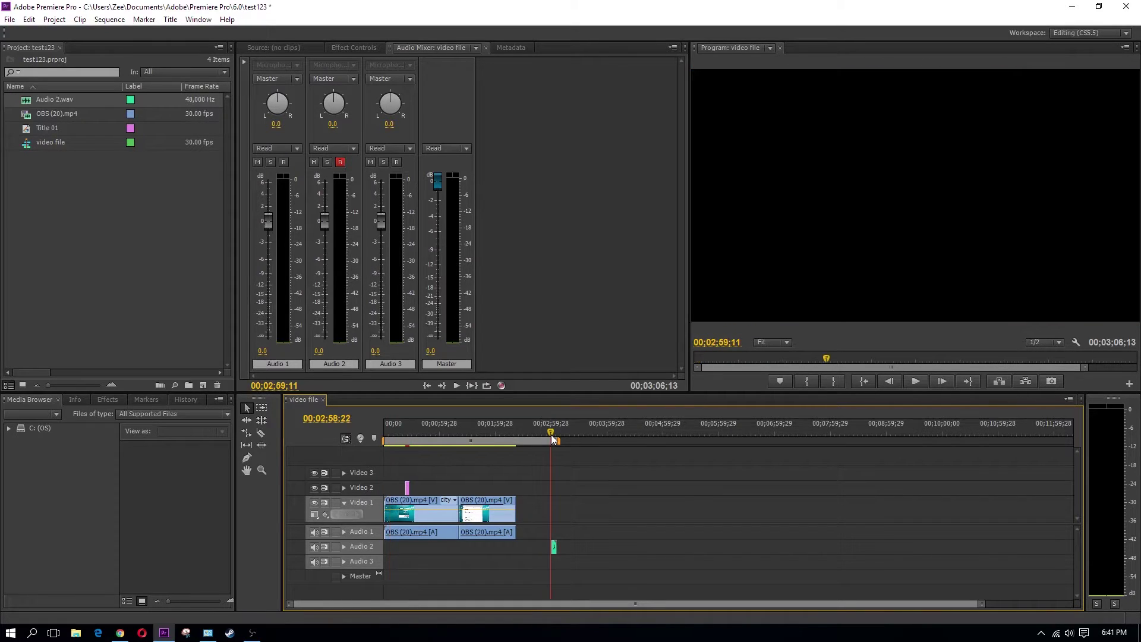
click(915, 381)
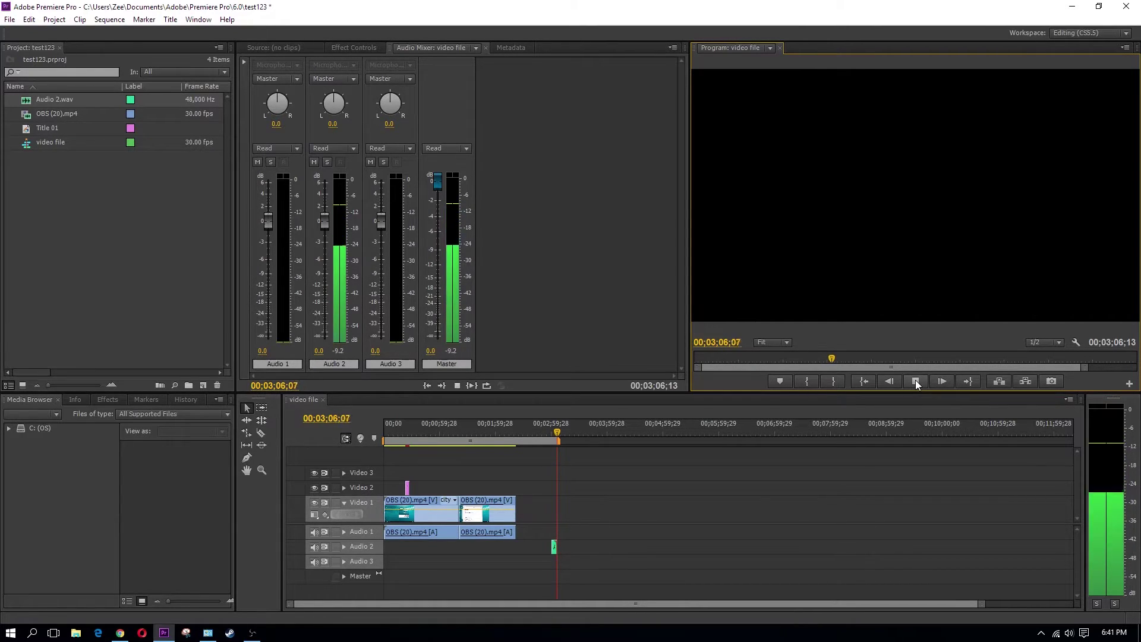
click(915, 381)
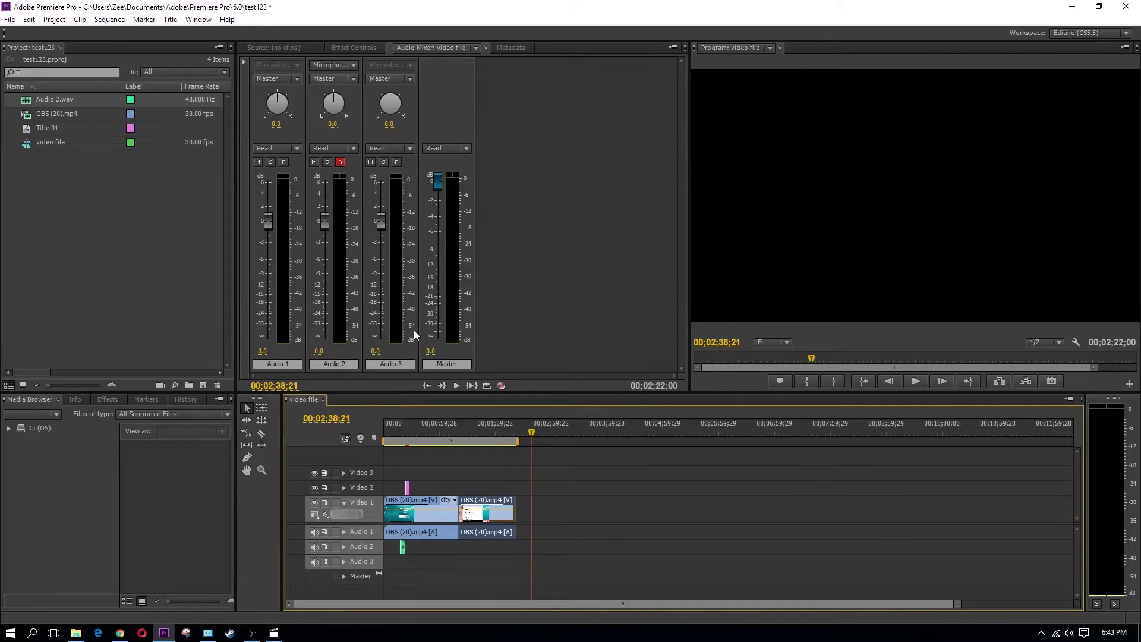
drag(526, 423, 593, 445)
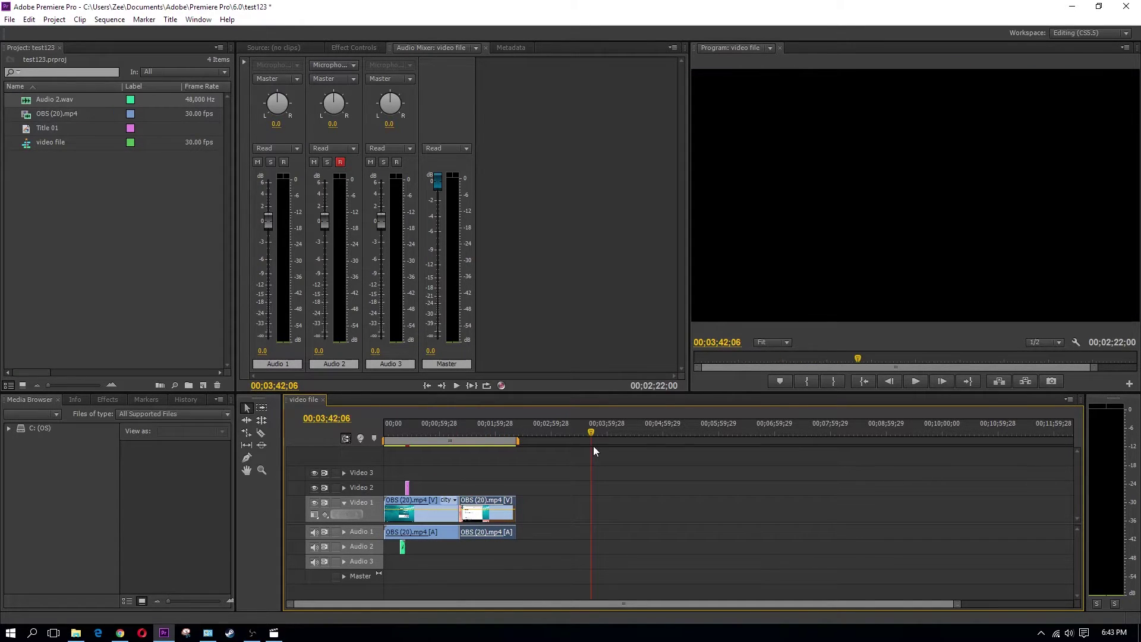
- Open the sequence's Export Settings dialog through File > Export > Media
click(10, 21)
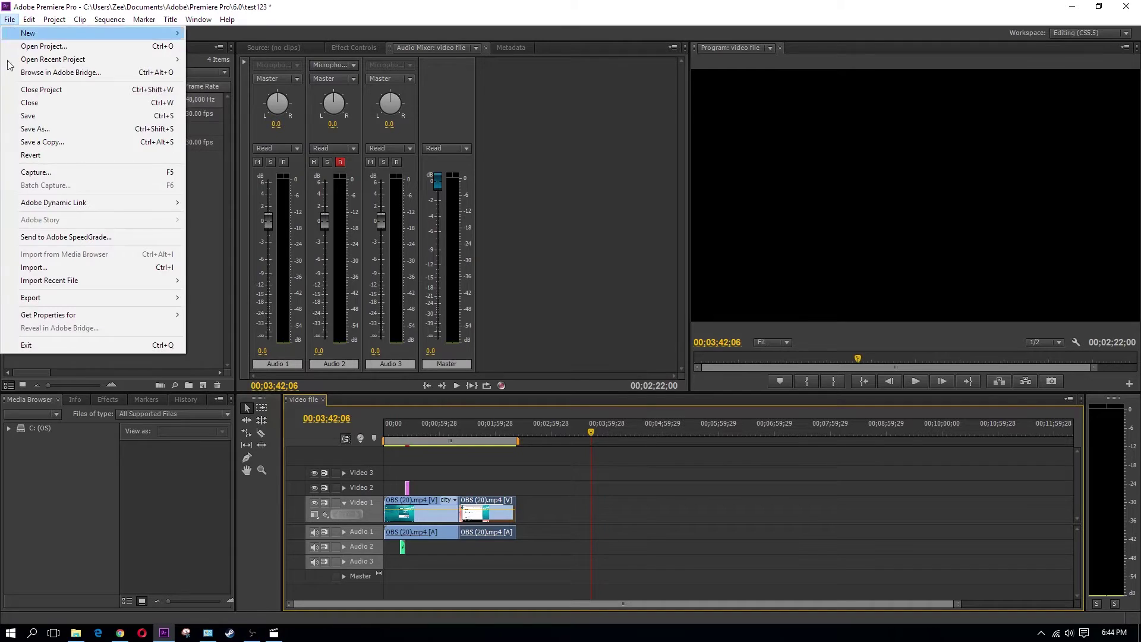
mouse_move(54, 301)
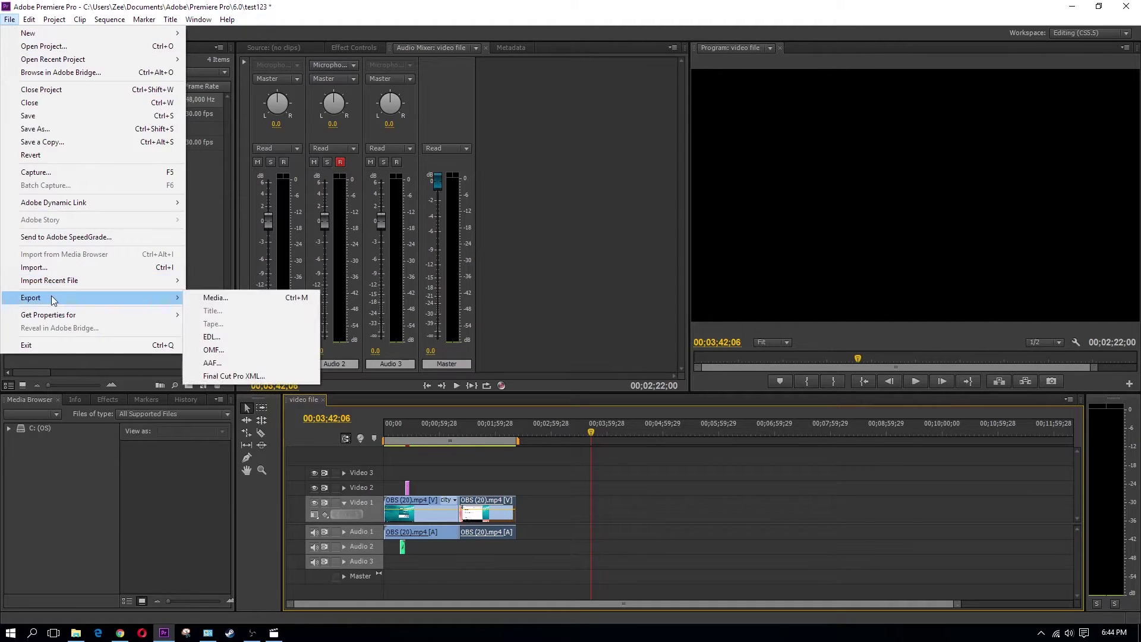
click(232, 299)
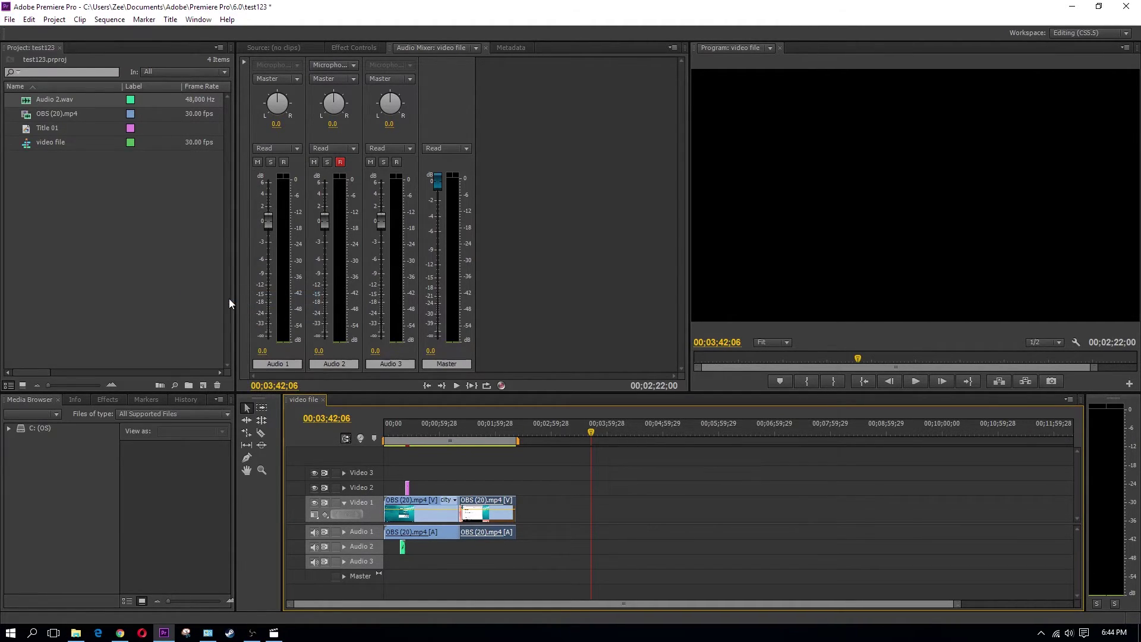
drag(652, 127, 639, 127)
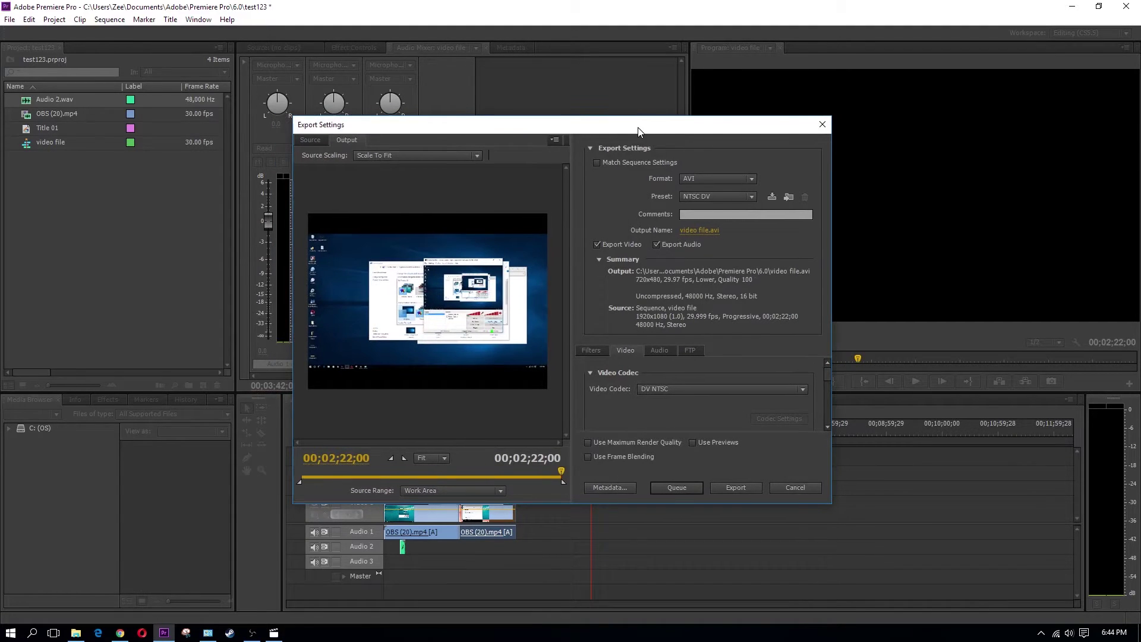
- Change the export format from AVI to H.264, outputting video file.mp4
click(719, 177)
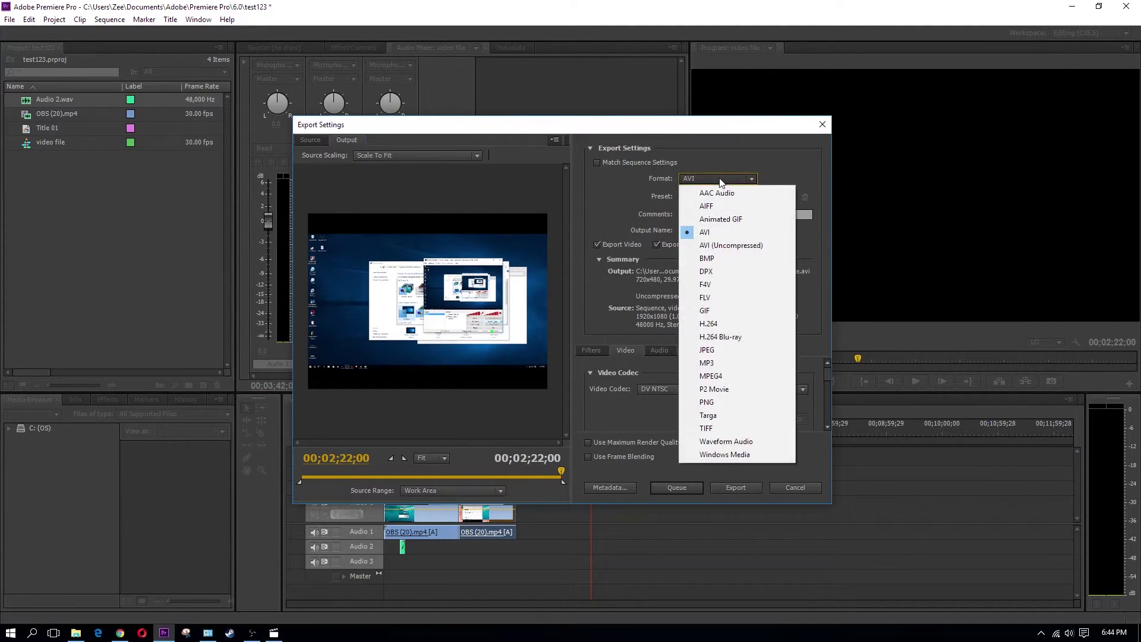
click(729, 323)
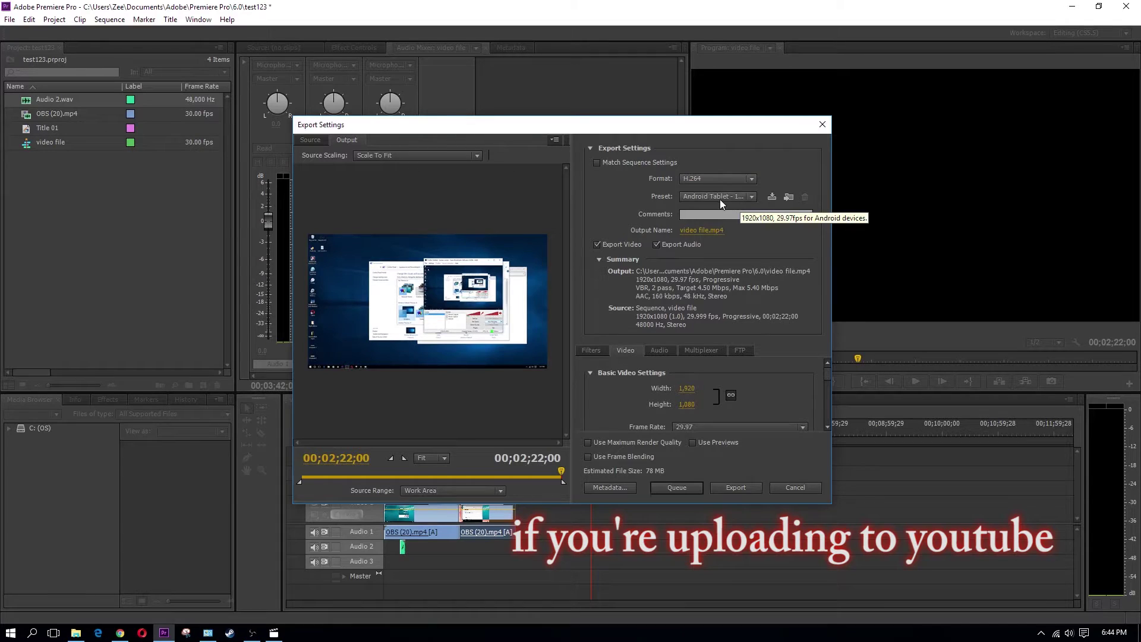
click(739, 196)
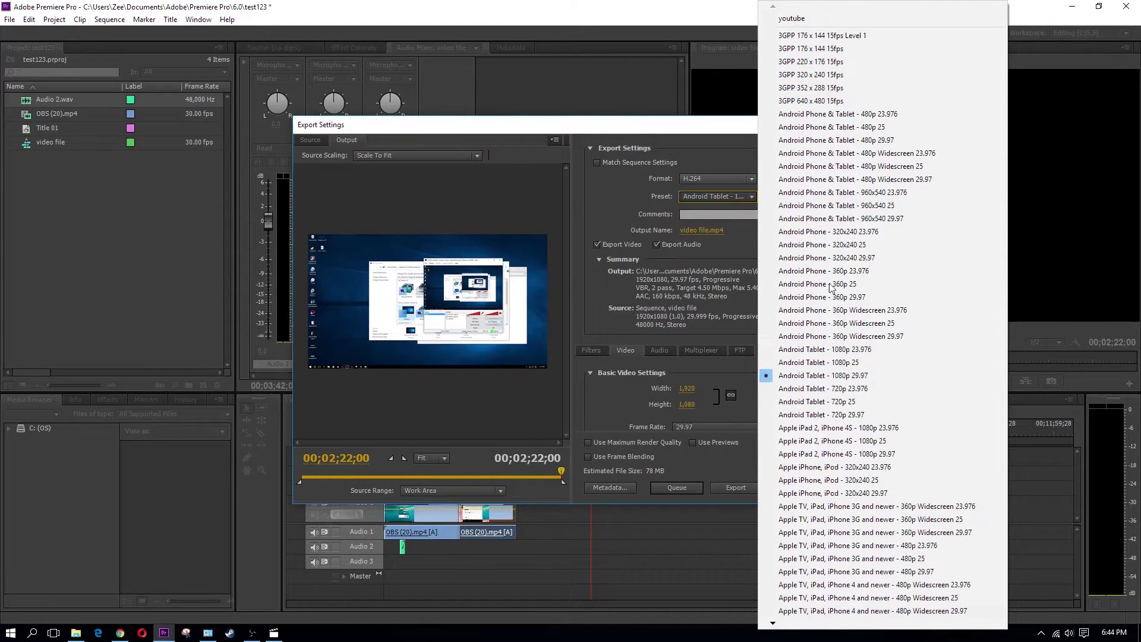
- Apply the youtube preset with frame rate 29.97, checking the 1920x1080 VBR 8.83/50 Mbps bitrate settings
click(796, 22)
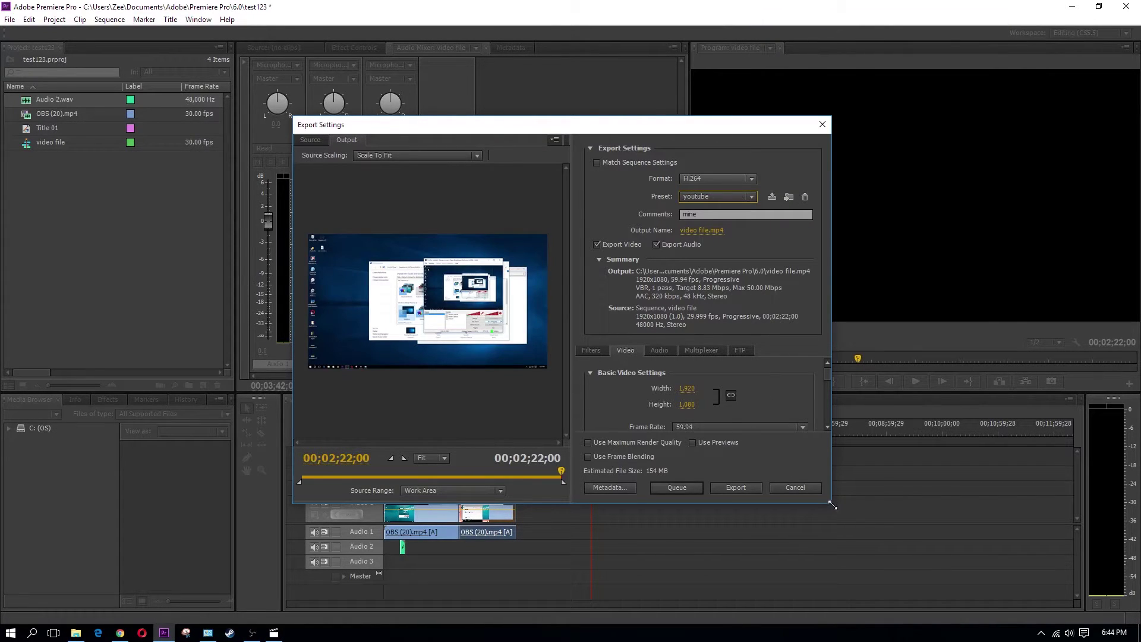
drag(831, 503, 881, 616)
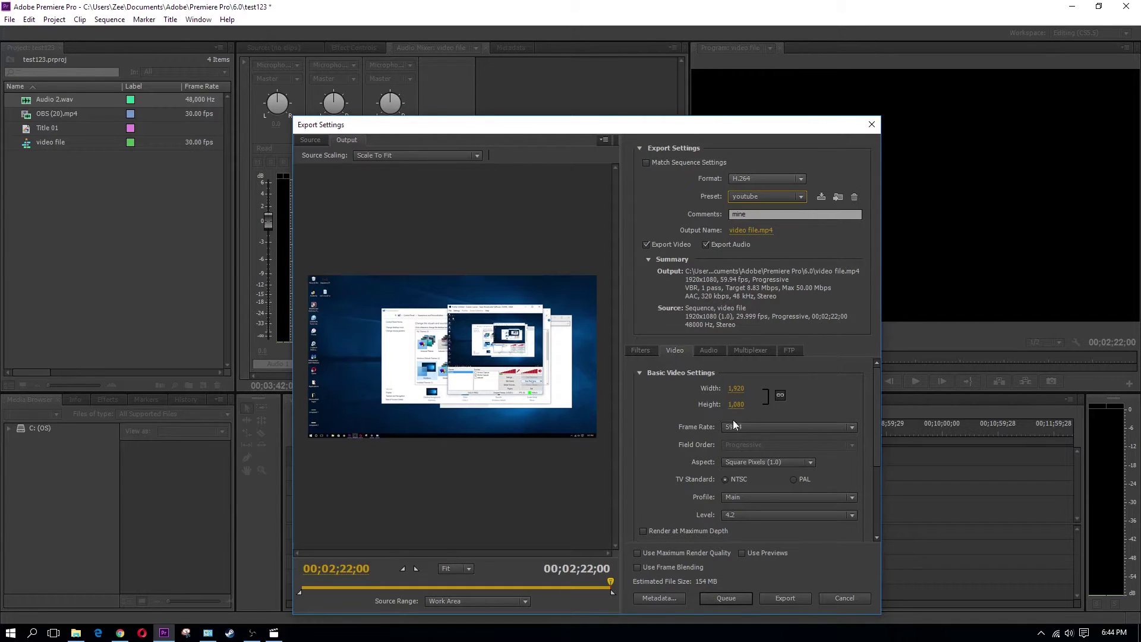
click(803, 427)
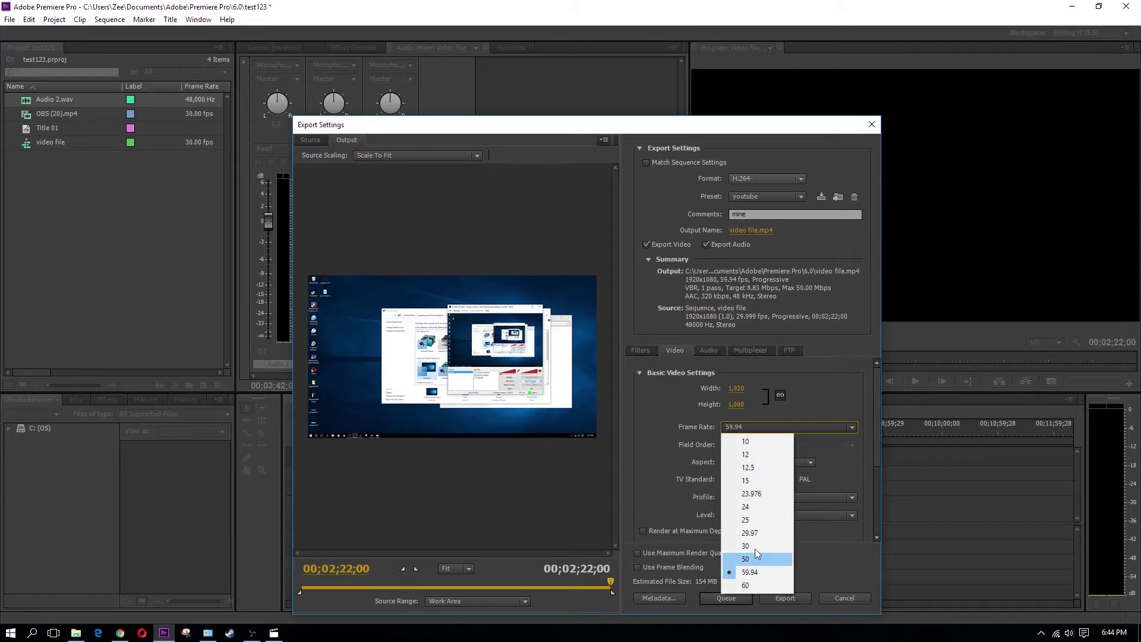
click(749, 533)
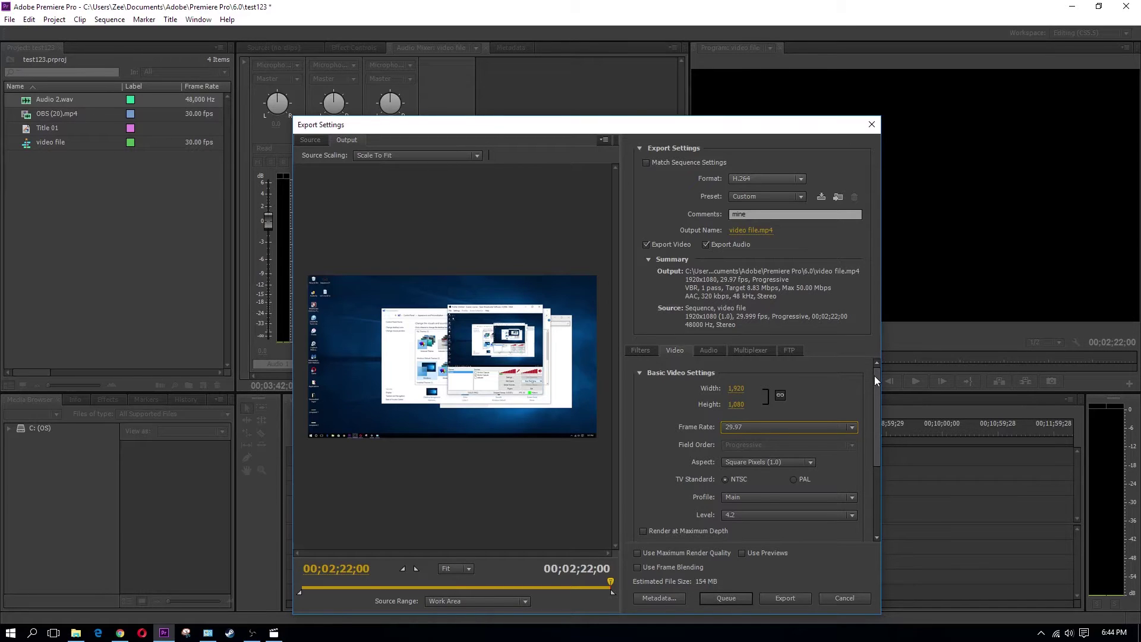
drag(874, 376, 873, 424)
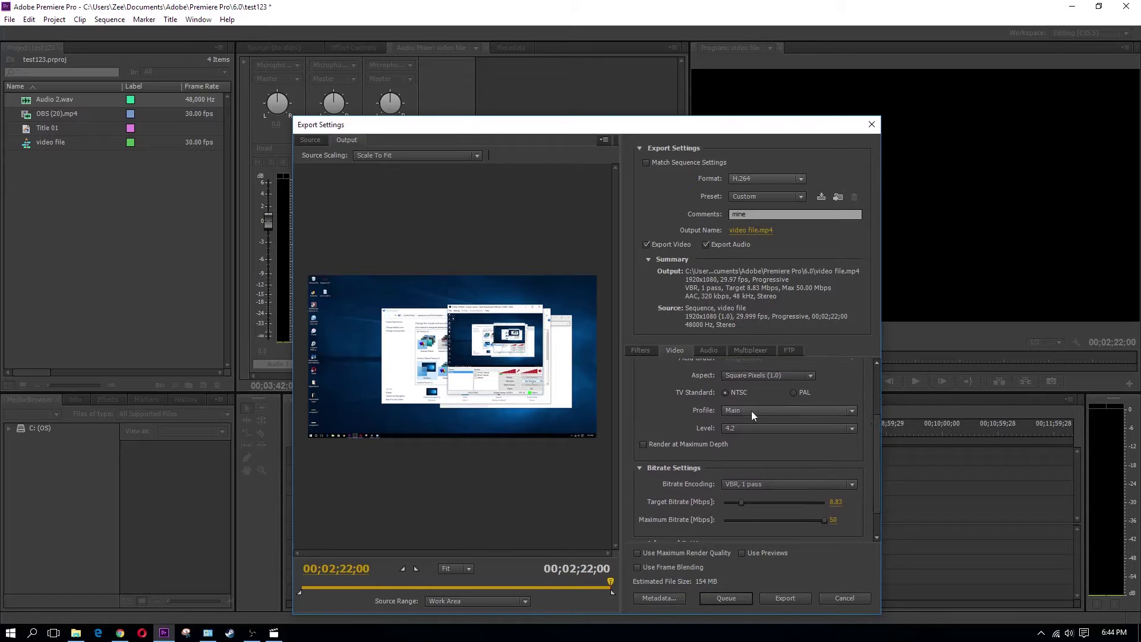
click(878, 404)
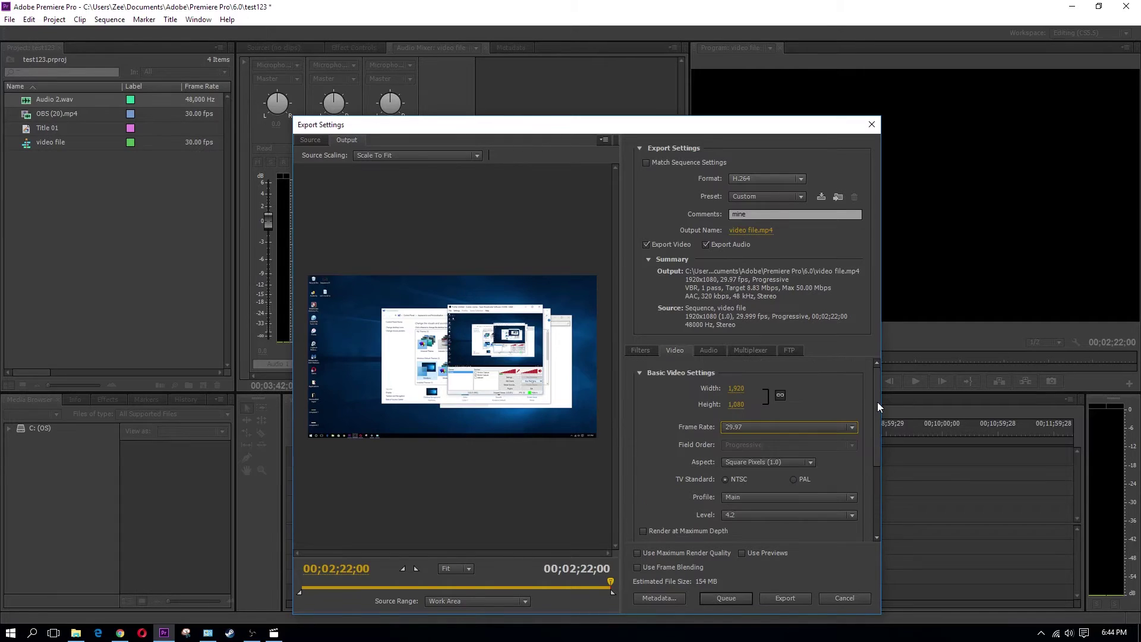
drag(877, 401, 878, 466)
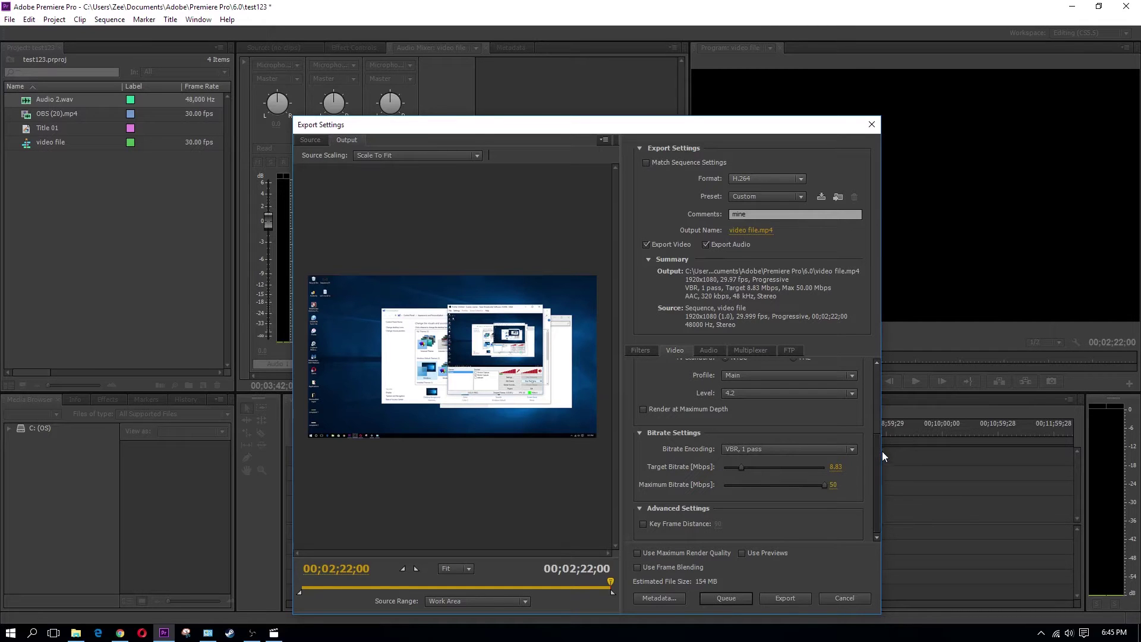
- Review Filters, Audio (AAC 320 kbps, 48 kHz stereo) and FTP, ending on Multiplexer MP4 Standard
mouse_move(881, 447)
mouse_down()
mouse_move(878, 424)
mouse_move(878, 458)
mouse_up()
click(646, 351)
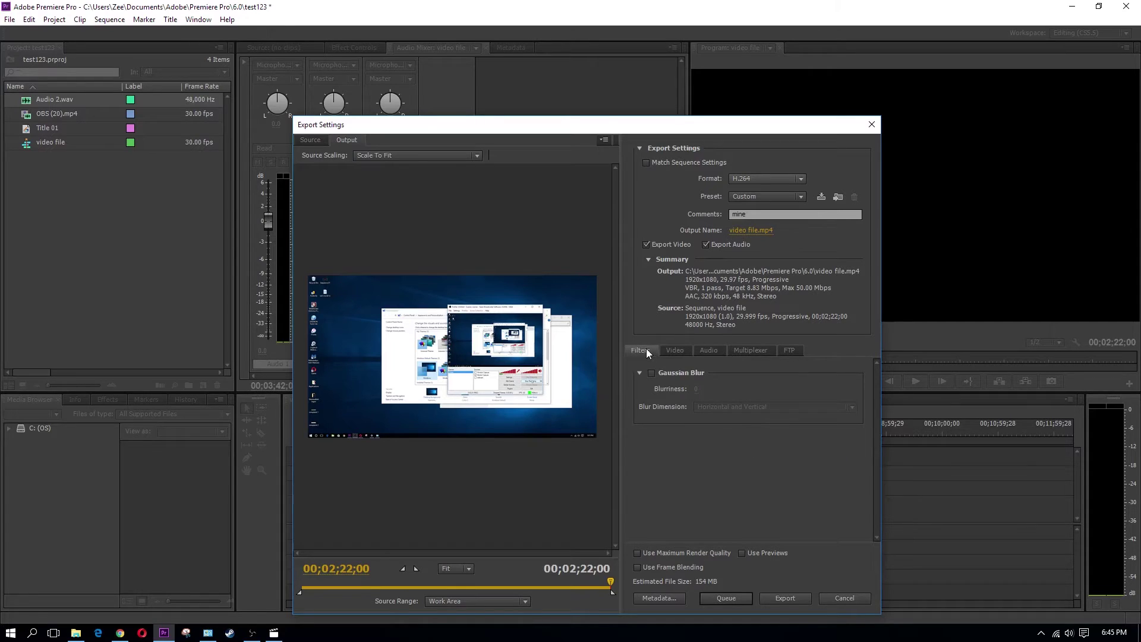
click(711, 351)
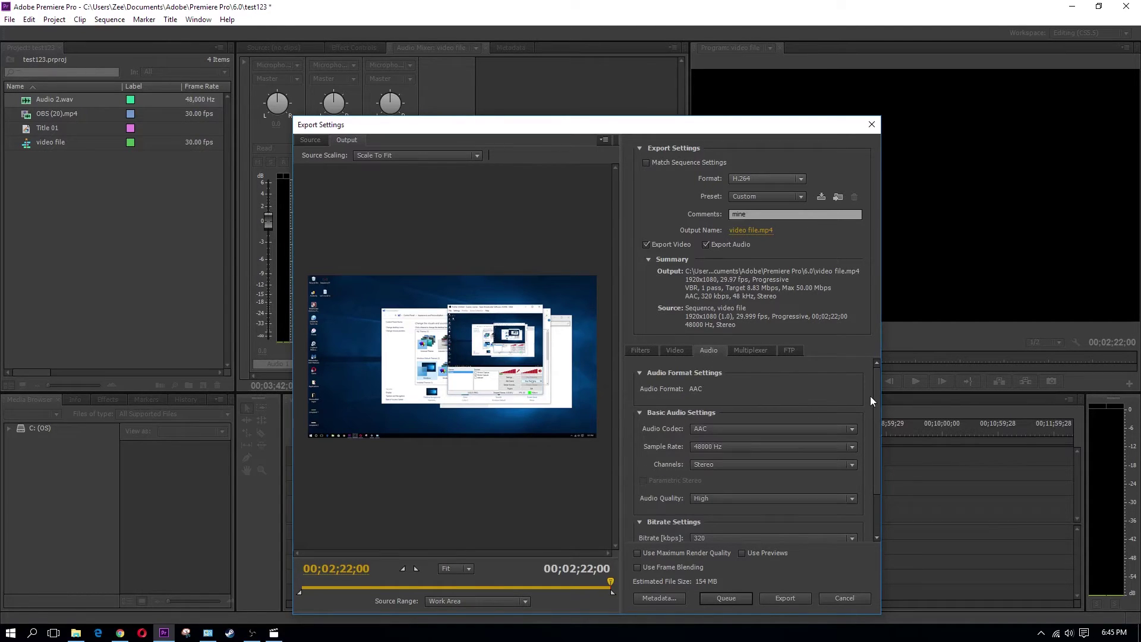
drag(875, 390, 875, 408)
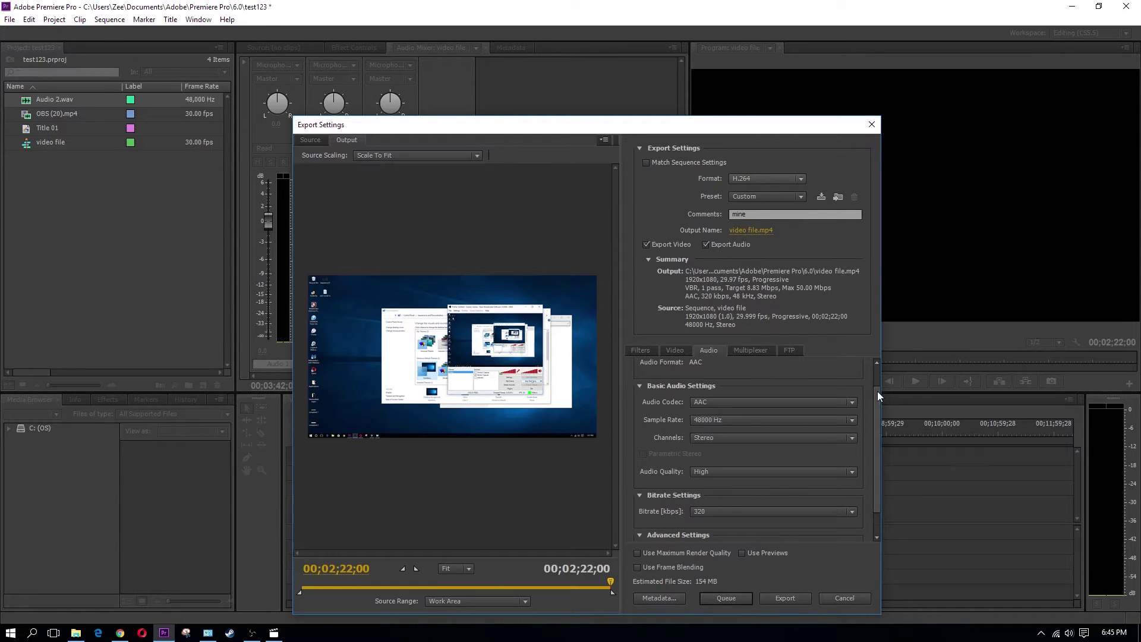
drag(877, 391, 878, 413)
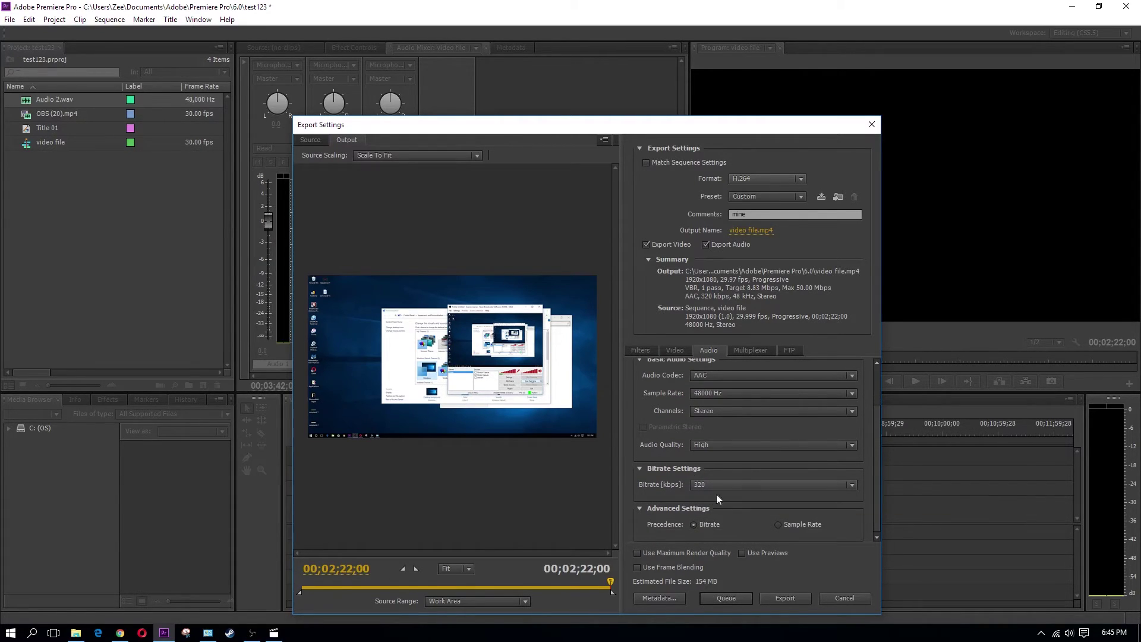
click(751, 349)
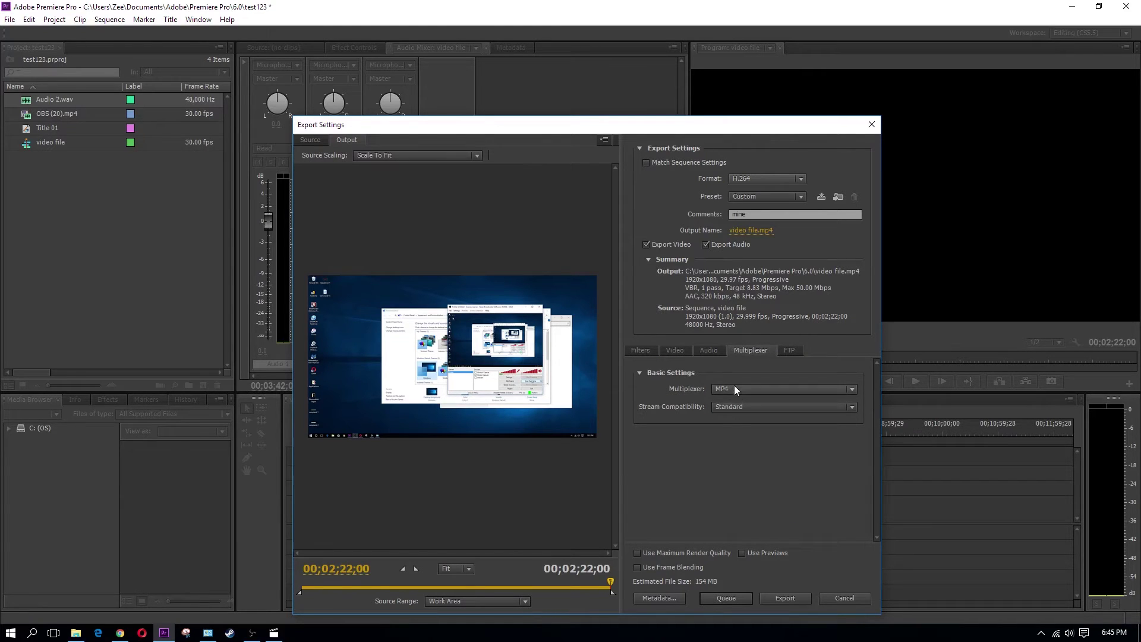
click(790, 350)
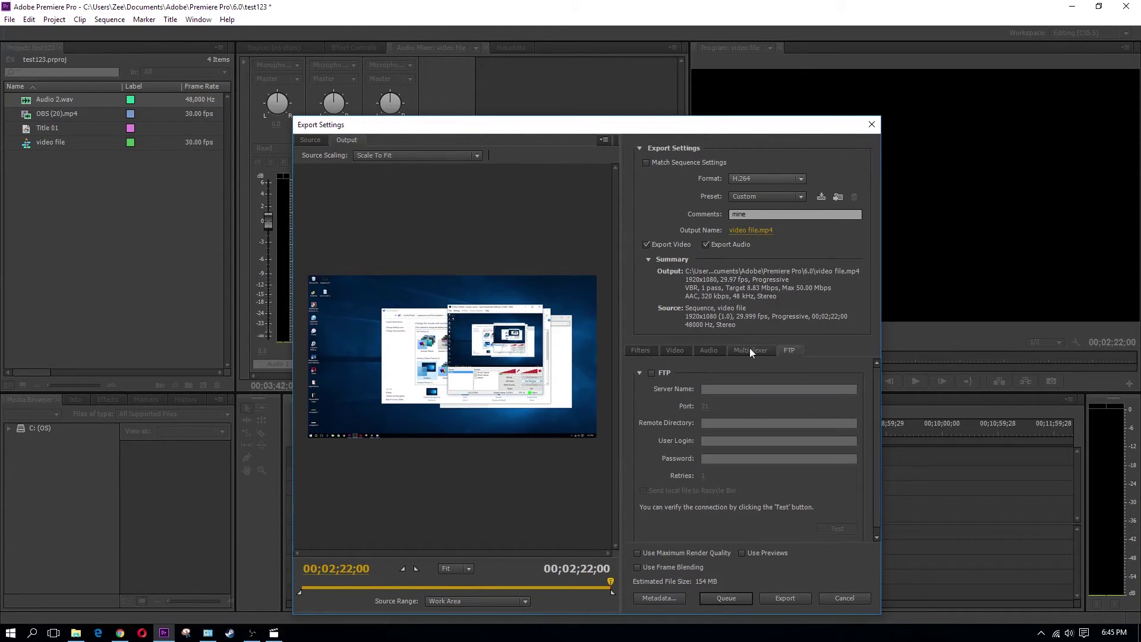
click(750, 350)
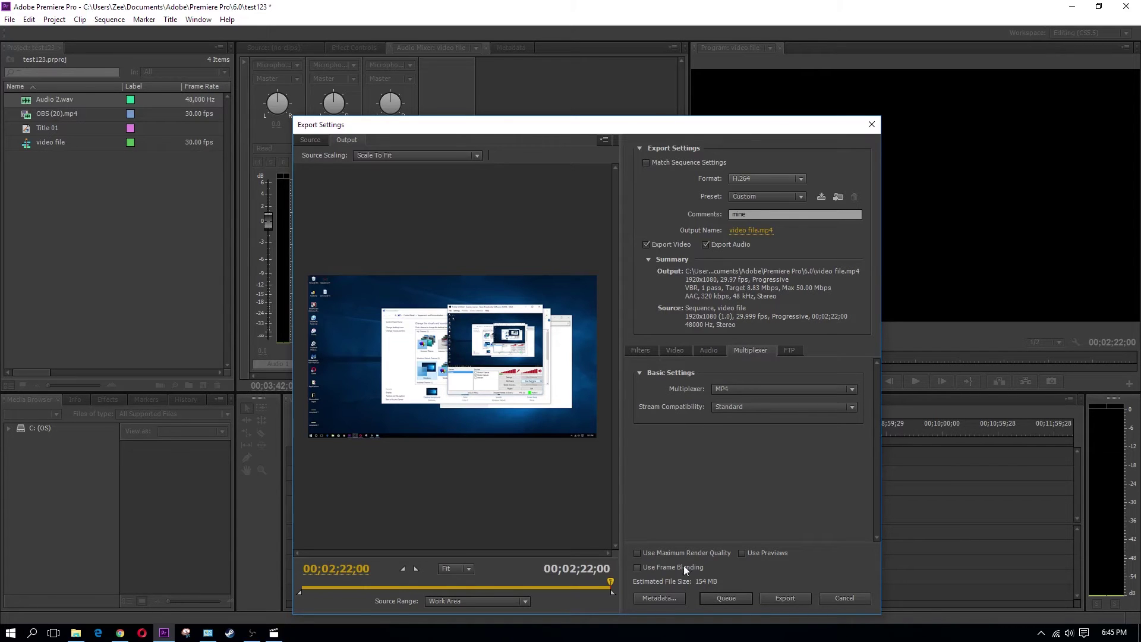
drag(693, 131, 688, 55)
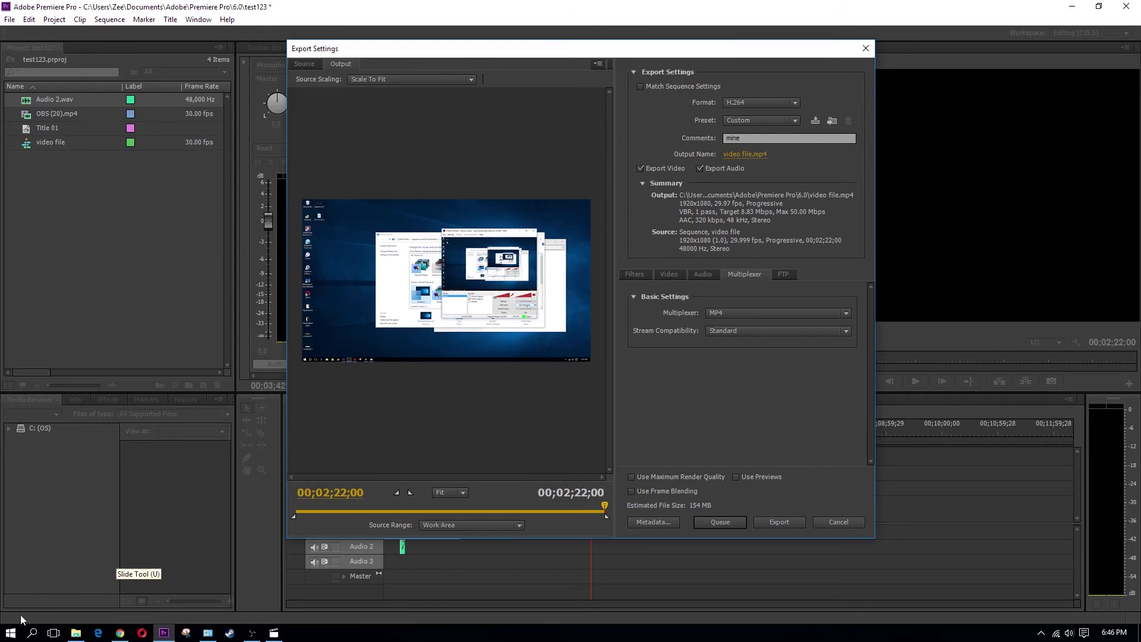
click(77, 634)
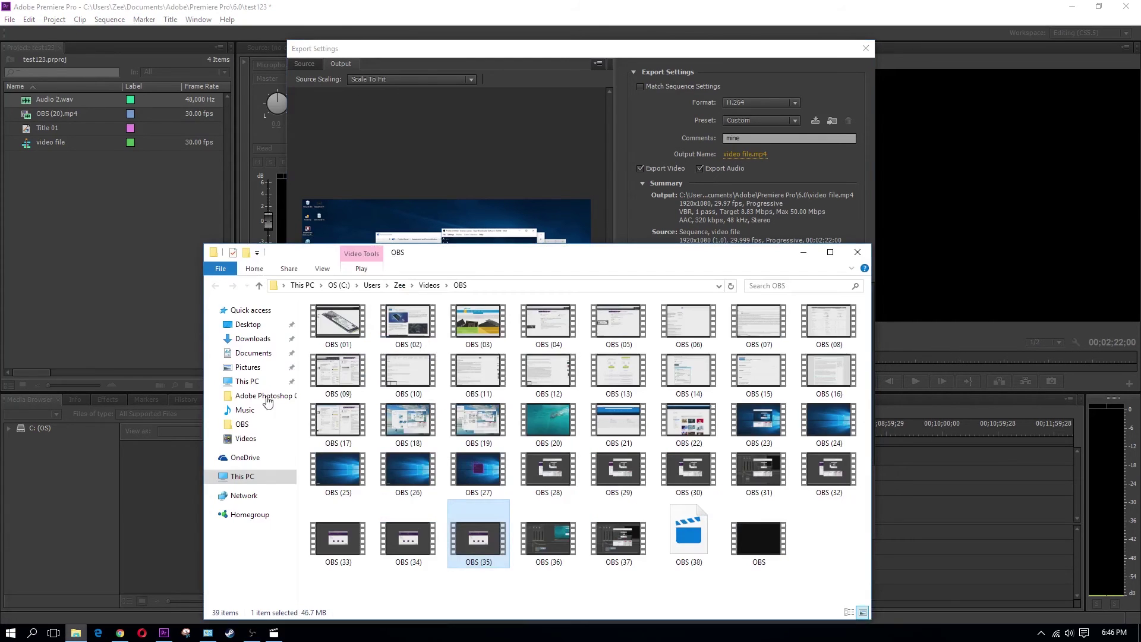
click(263, 353)
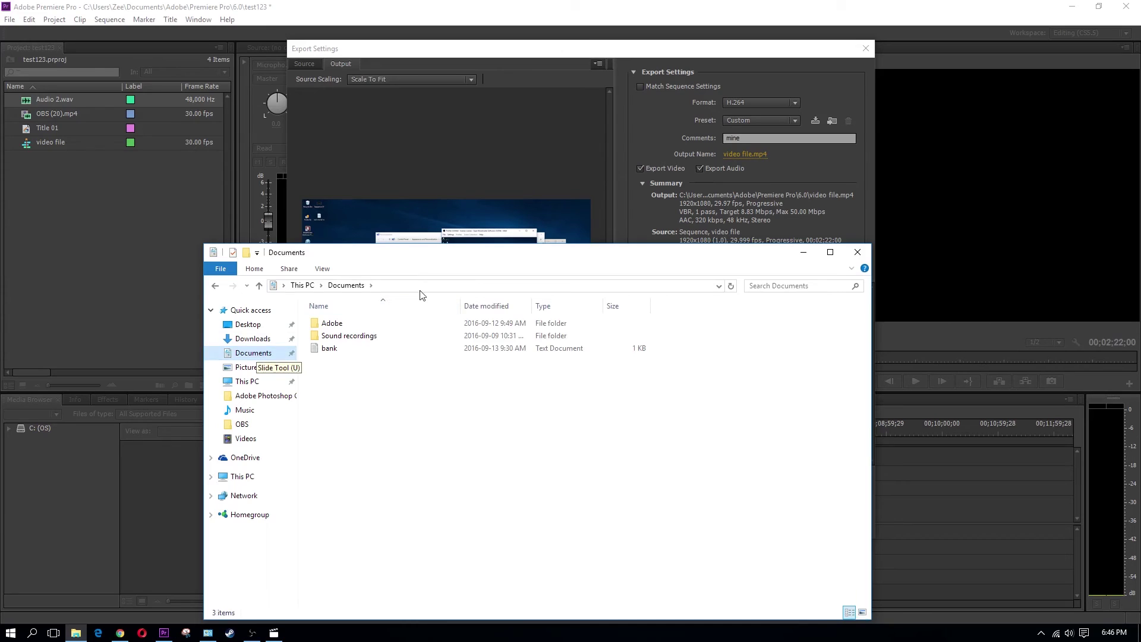
double_click(346, 326)
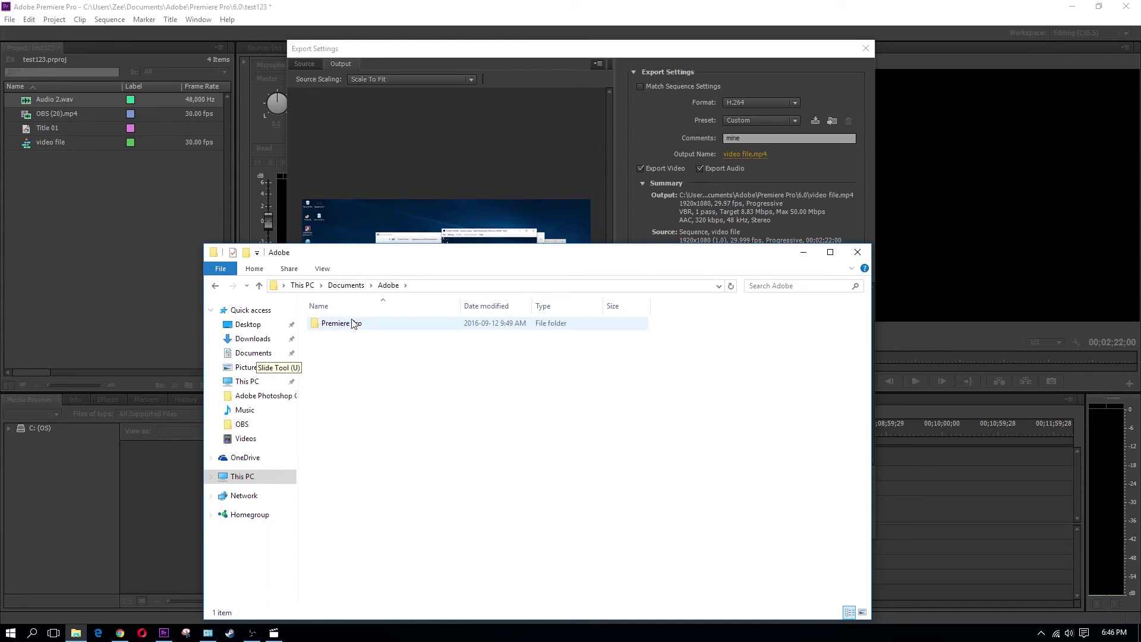
double_click(352, 323)
double_click(340, 326)
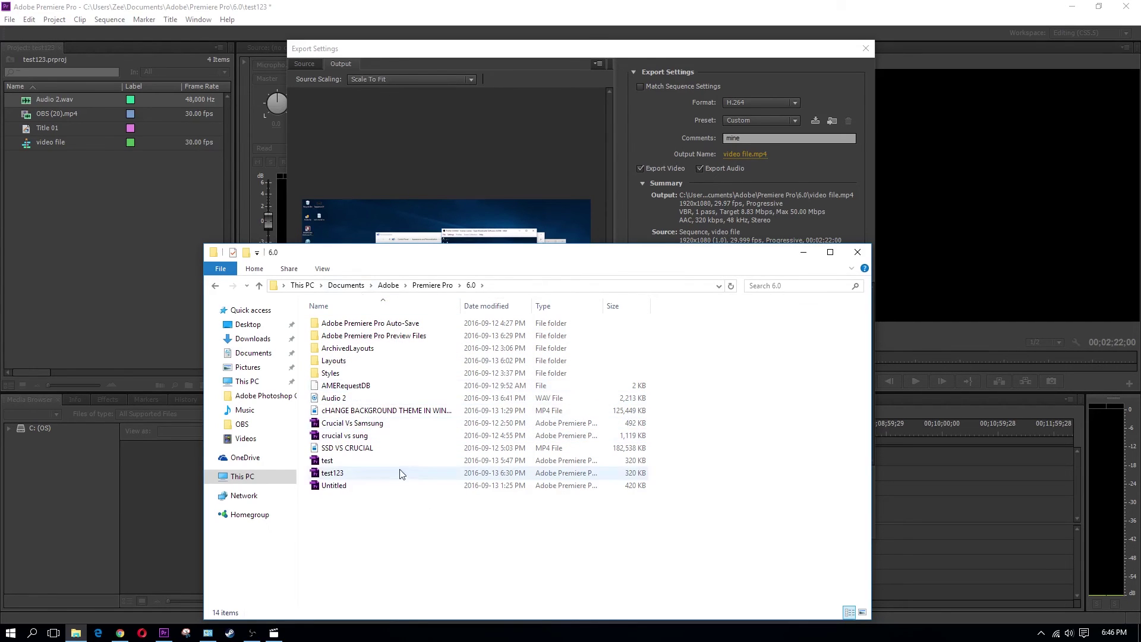
click(857, 252)
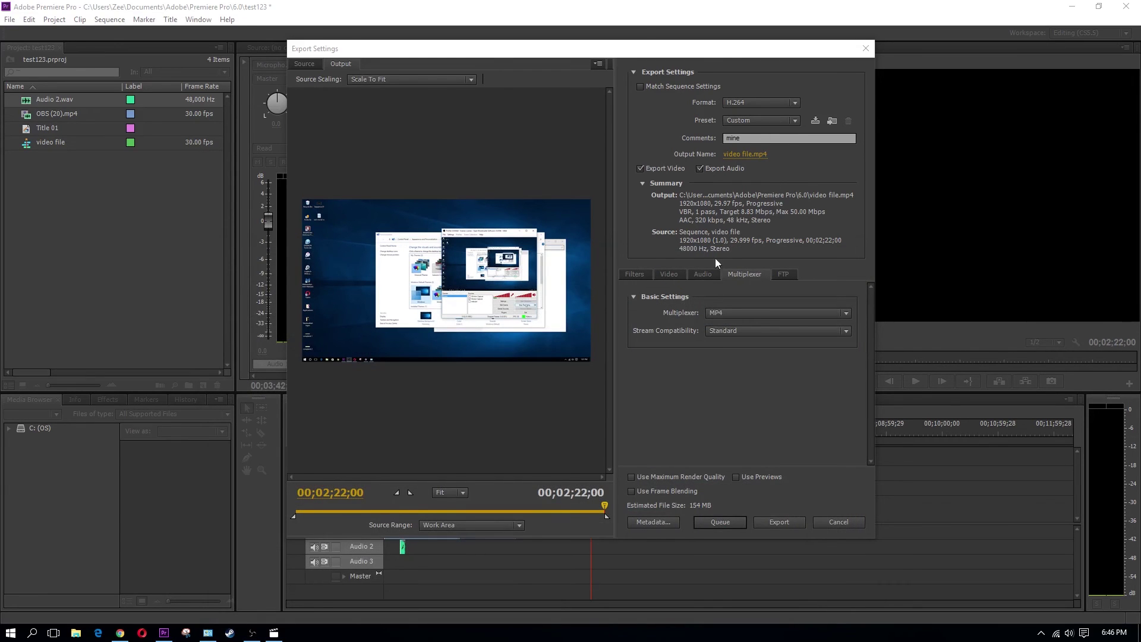